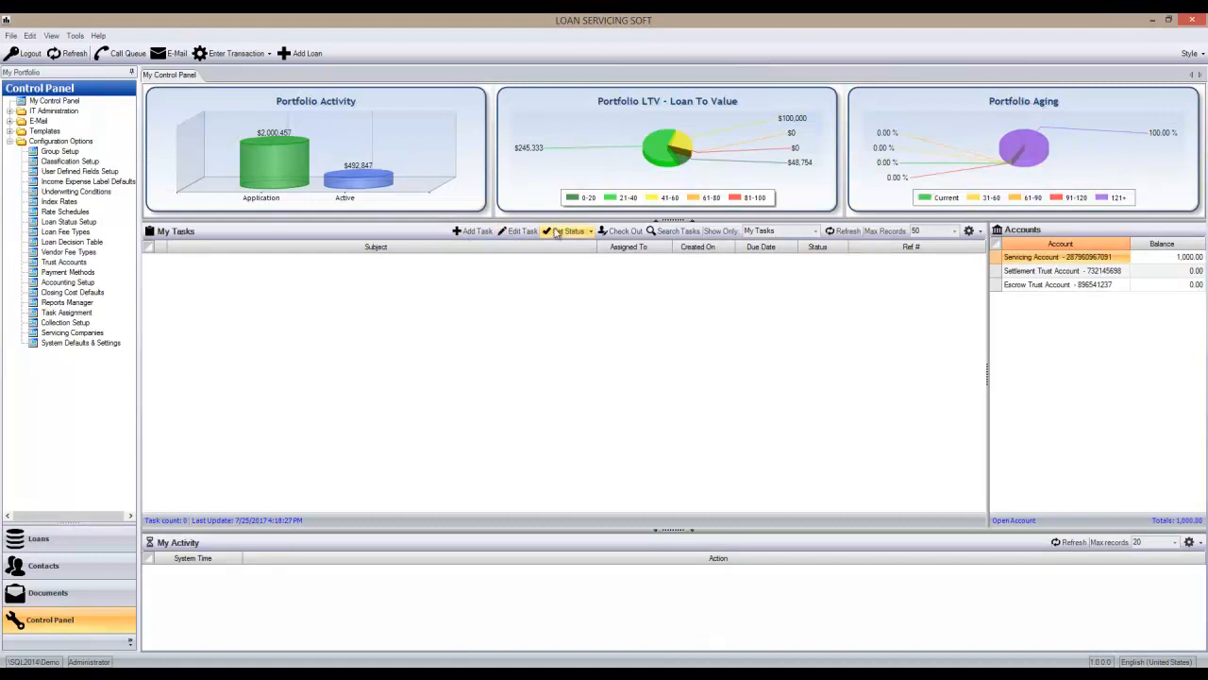
# Step: Create a task assigned to User with subject "Review loan" and message "Please review the assigned loan before it goes active"
pyautogui.click(480, 235)
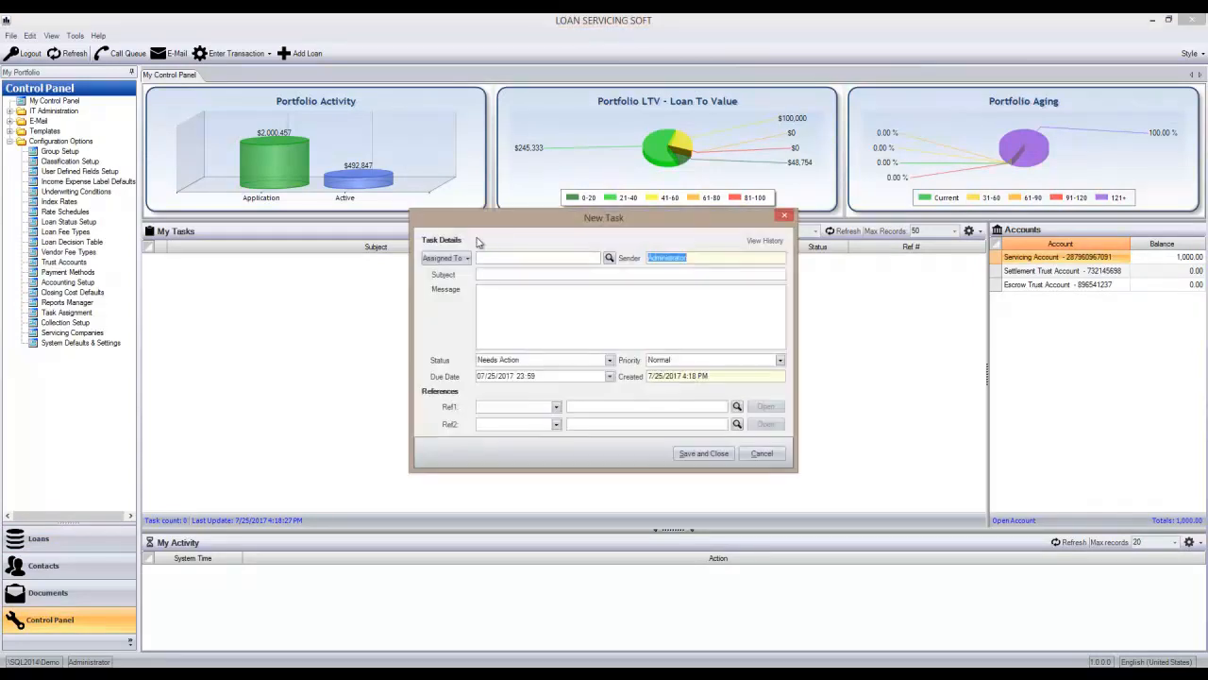
pyautogui.click(609, 258)
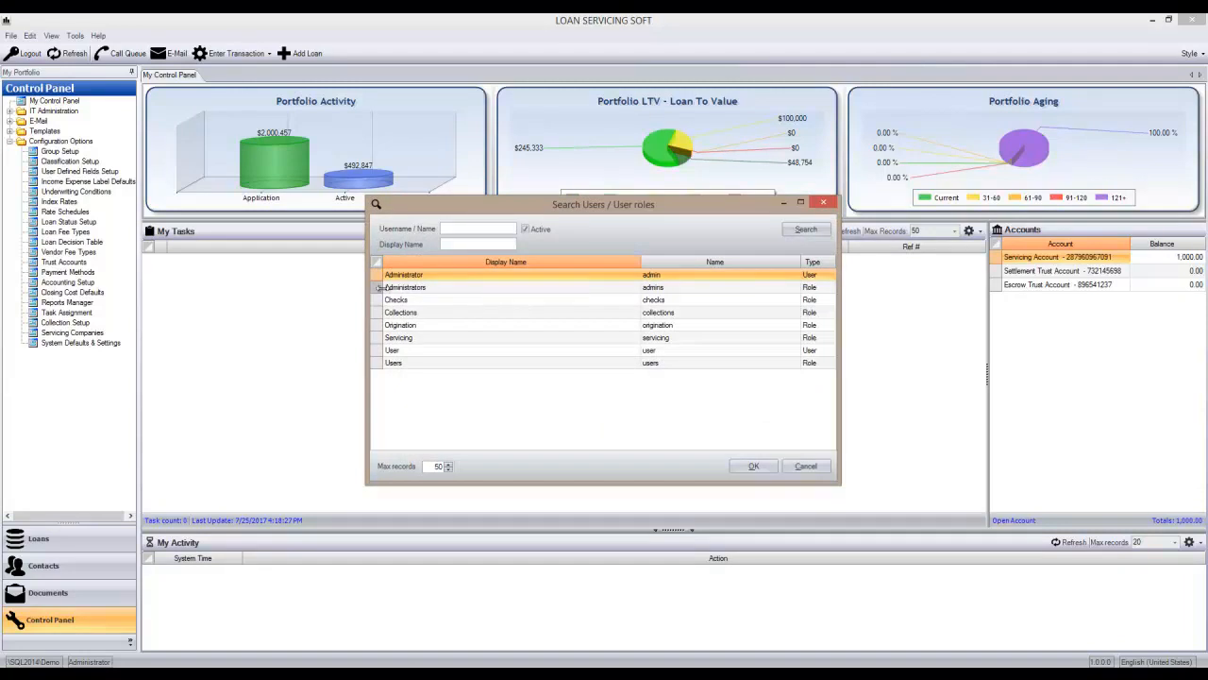
pyautogui.doubleClick(404, 355)
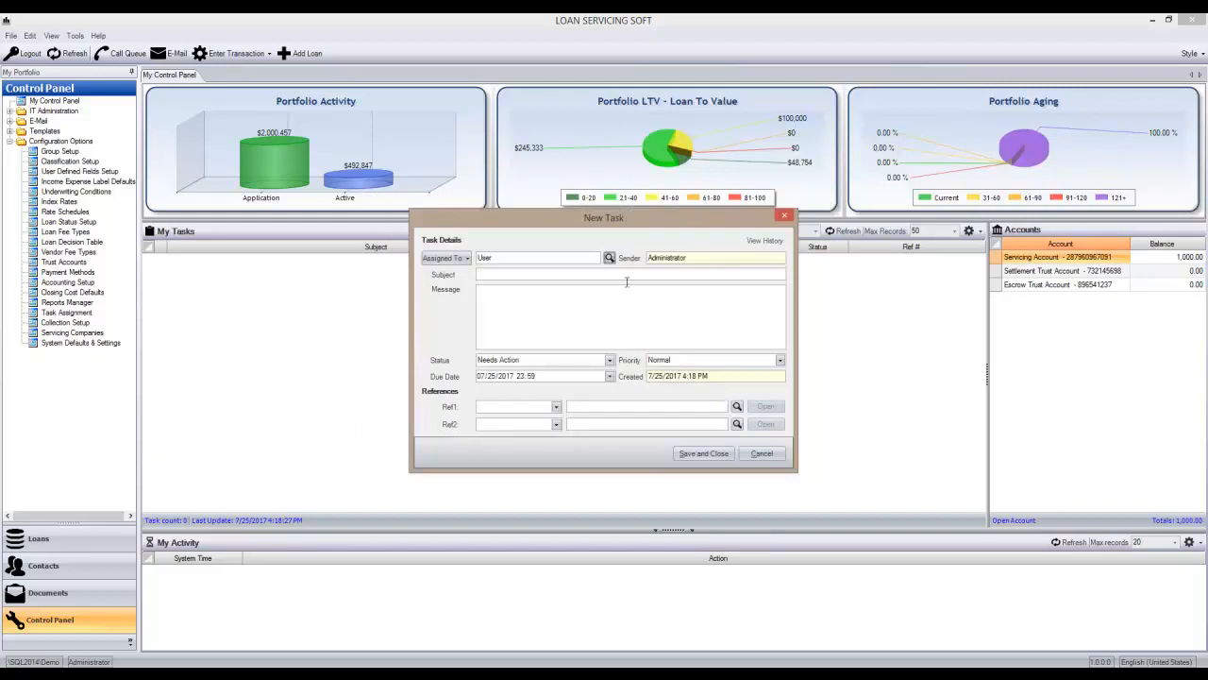
pyautogui.moveTo(497, 259); pyautogui.dragTo(454, 261)
pyautogui.click(494, 273)
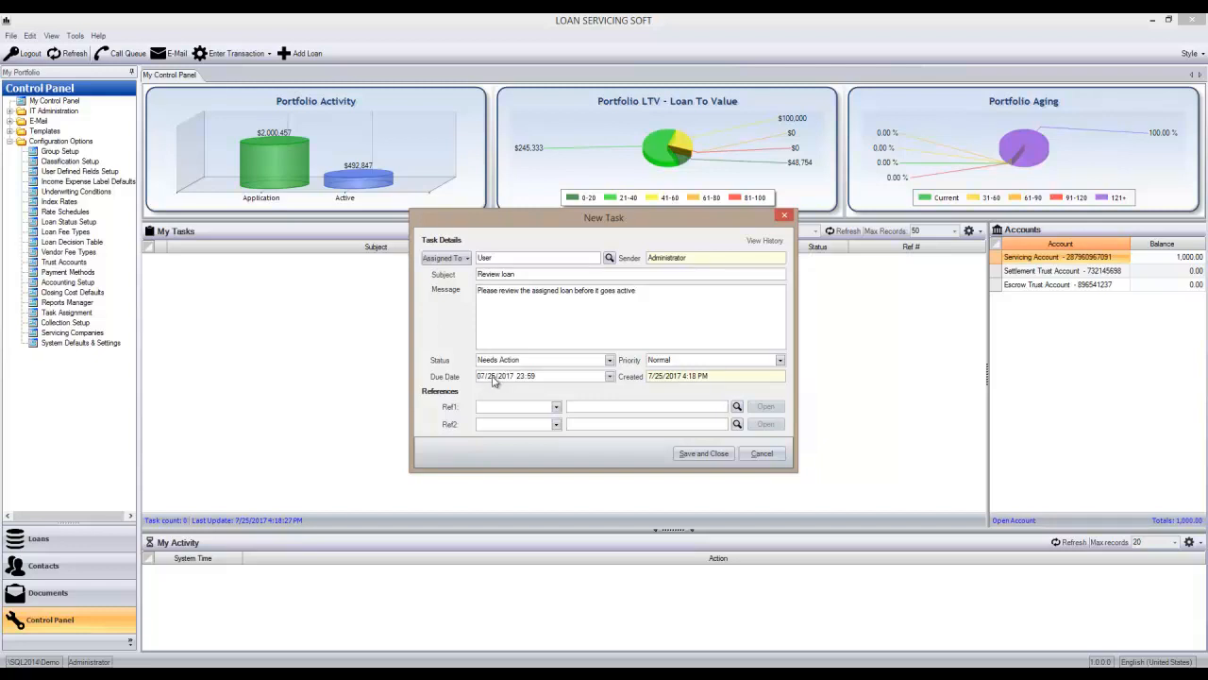
# Step: Set the task's first reference to the loan that is in Application status, and save the task
pyautogui.click(556, 407)
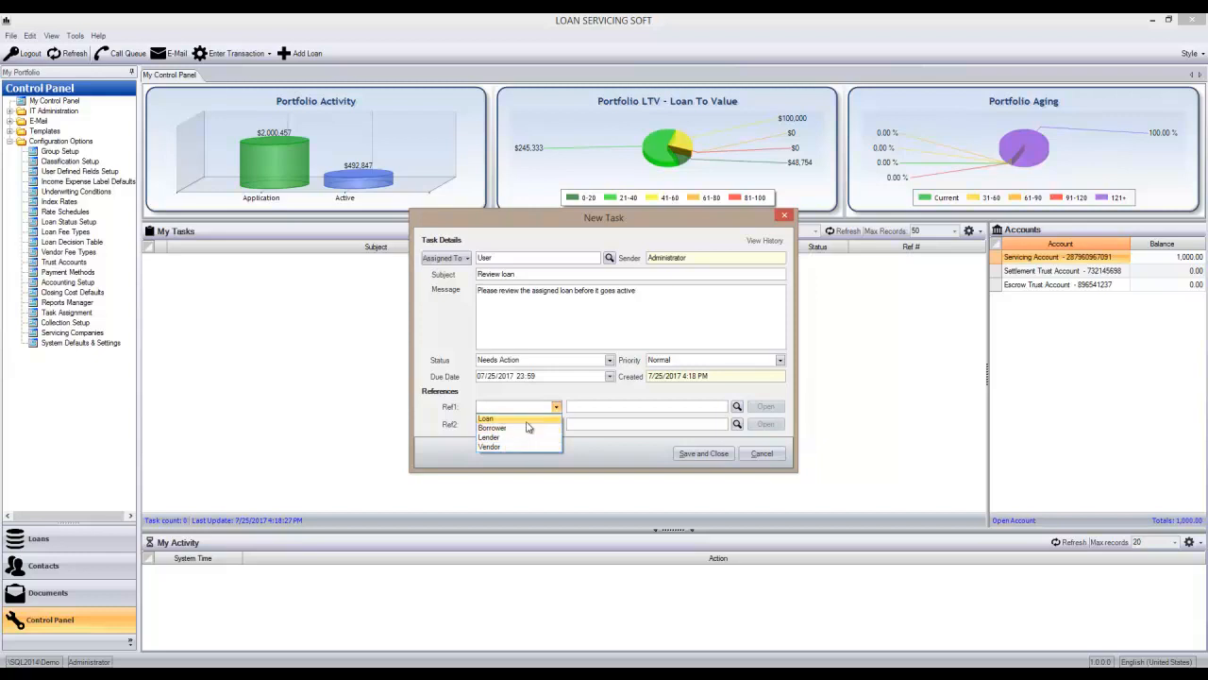
pyautogui.click(516, 421)
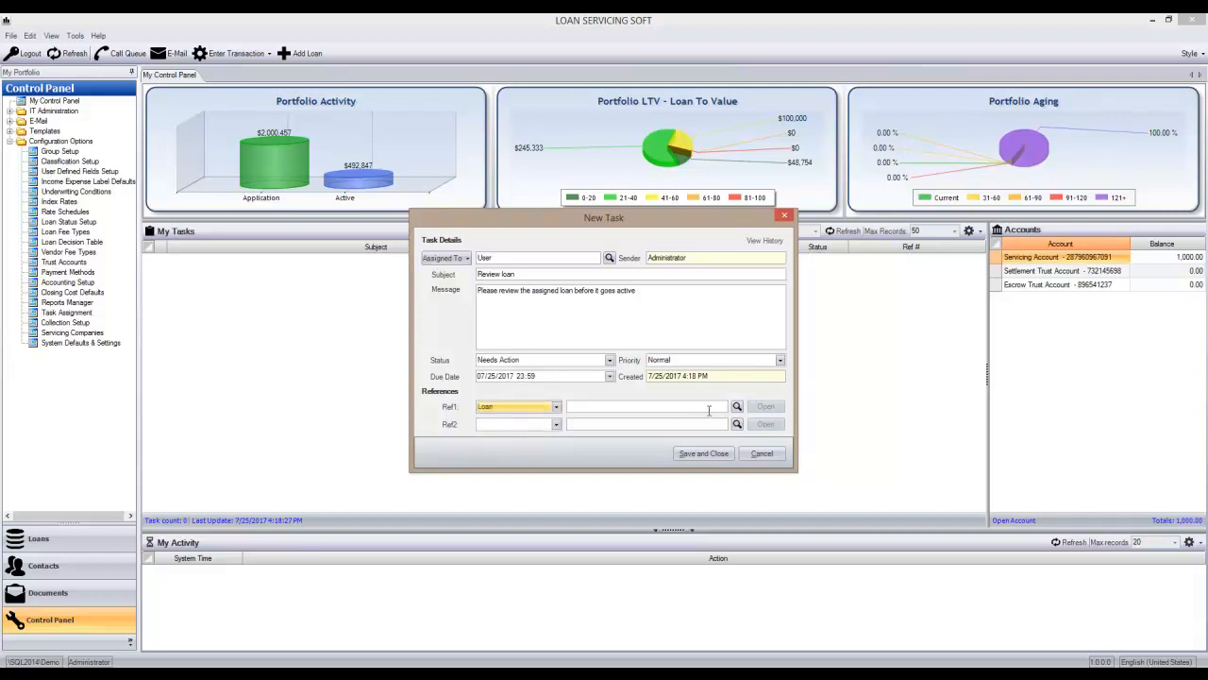
pyautogui.click(737, 407)
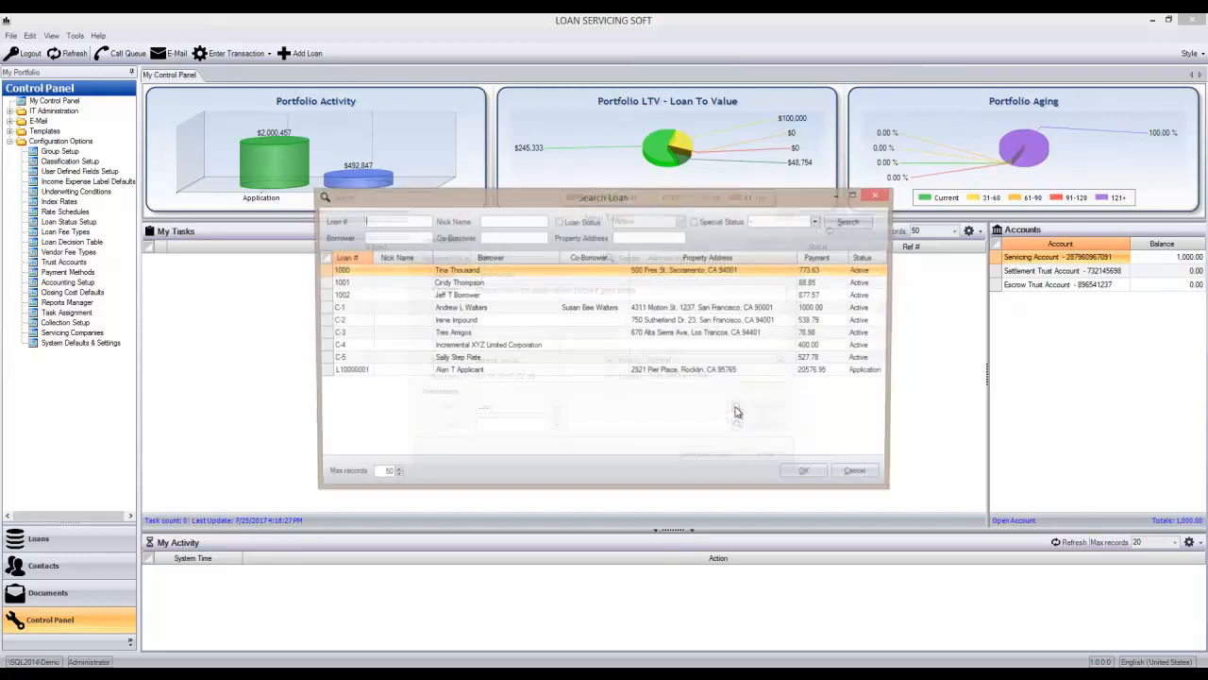
pyautogui.click(591, 374)
pyautogui.doubleClick(573, 377)
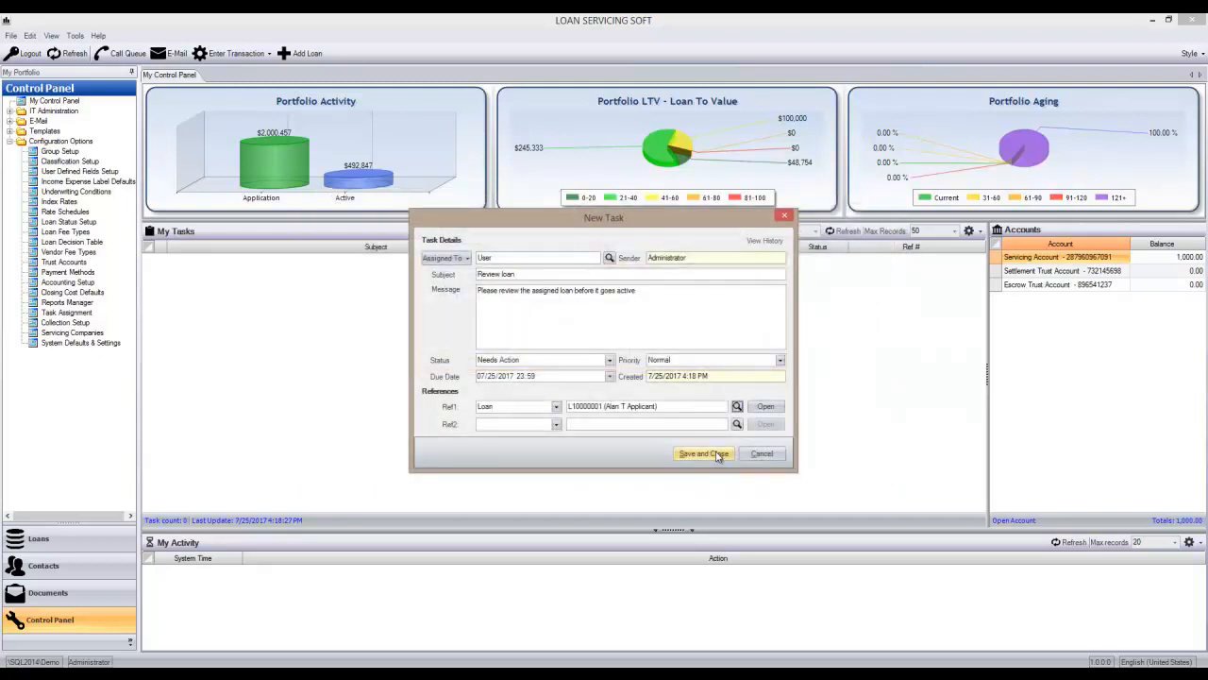
pyautogui.click(716, 453)
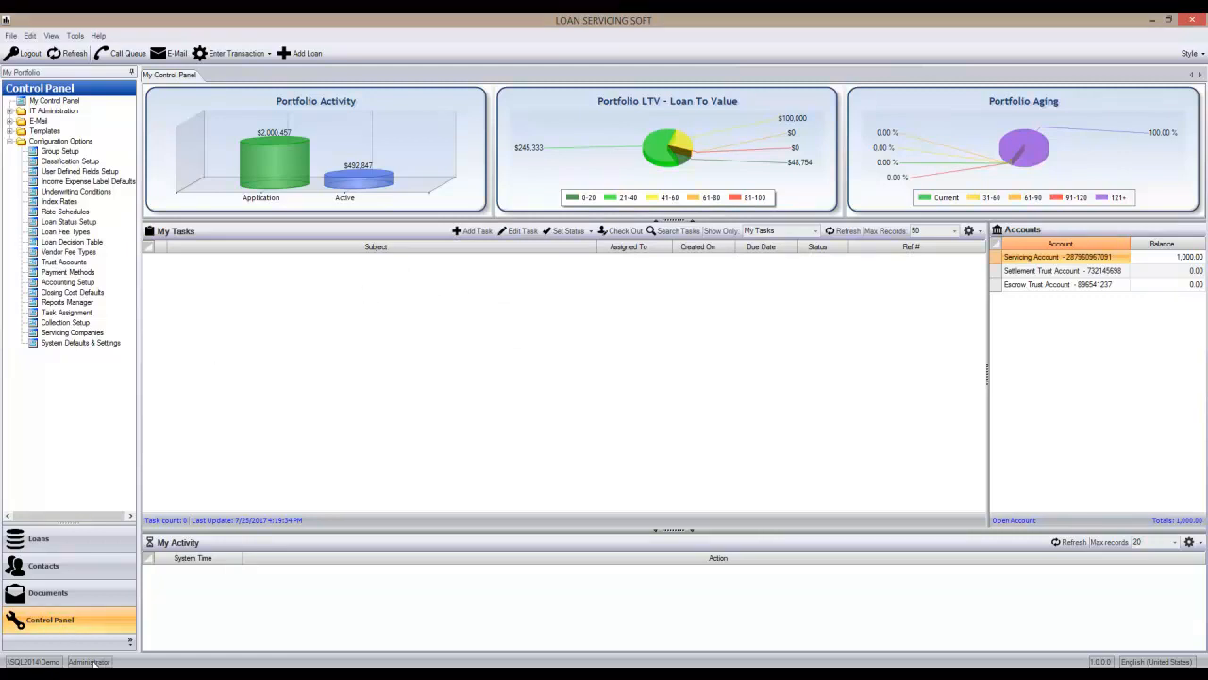
# Step: Log out and log back in with user name "user" and the account password
pyautogui.click(28, 57)
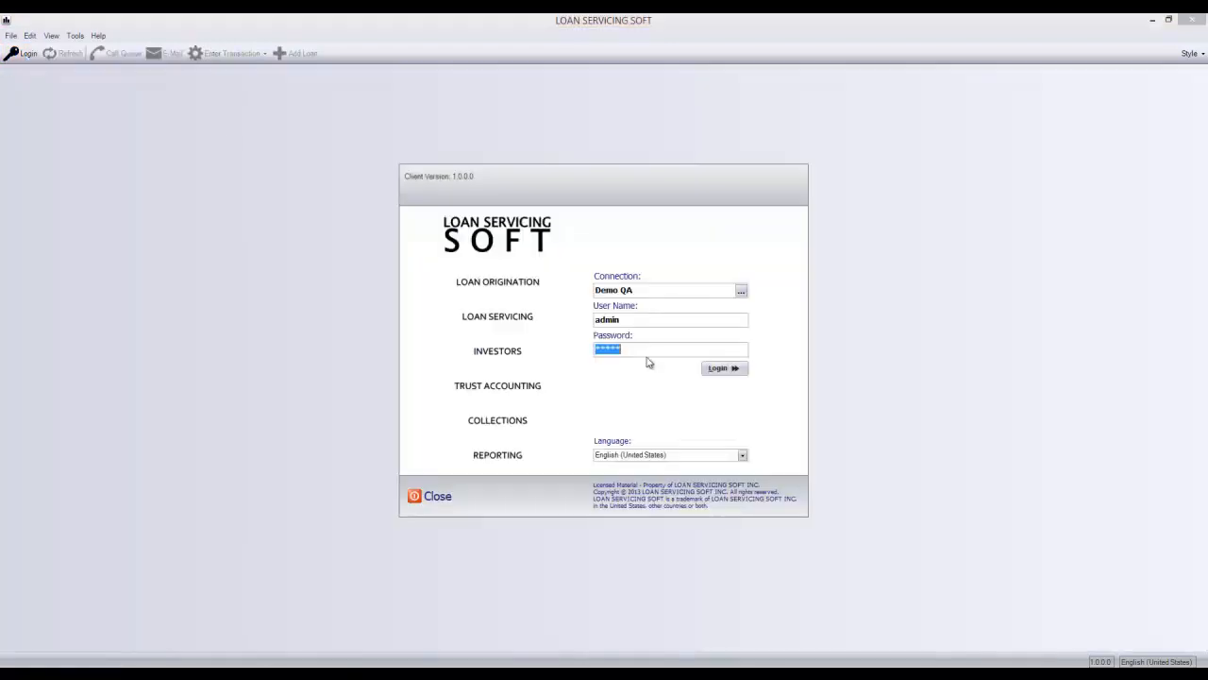
pyautogui.click(650, 319)
pyautogui.write('user')
pyautogui.press('Tab')
pyautogui.write('****')
pyautogui.press('Return')
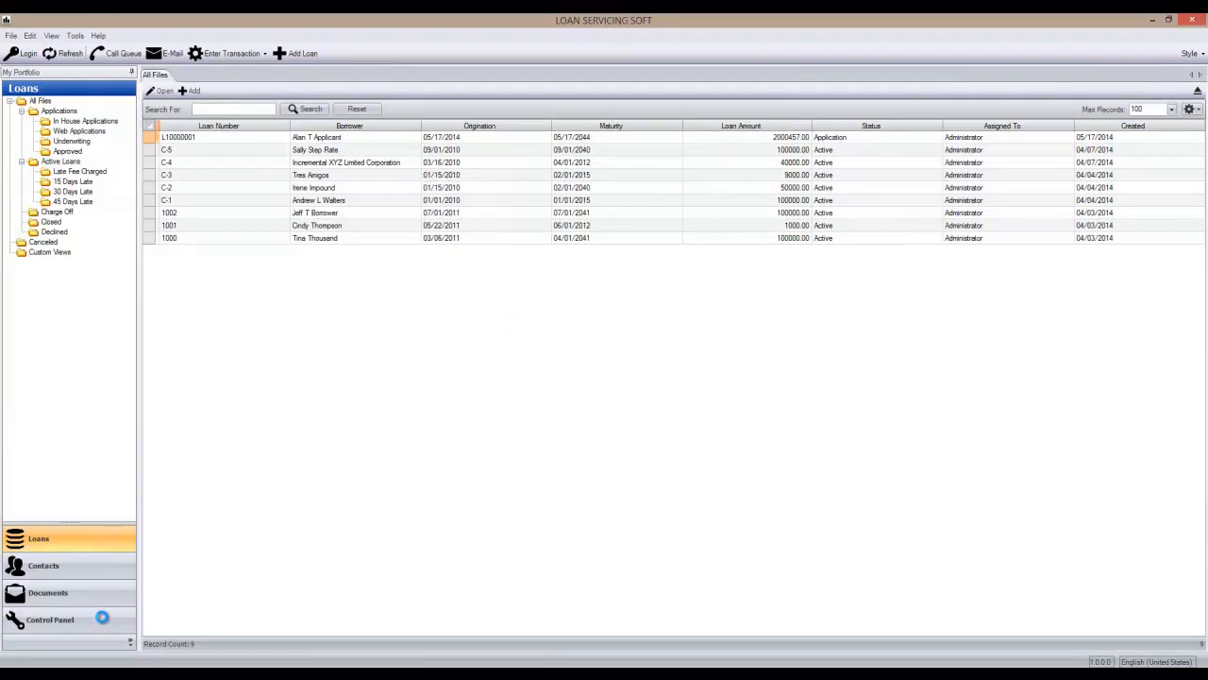
# Step: Open the Review loan task from the control panel and examine the terms of its referenced loan
pyautogui.click(102, 617)
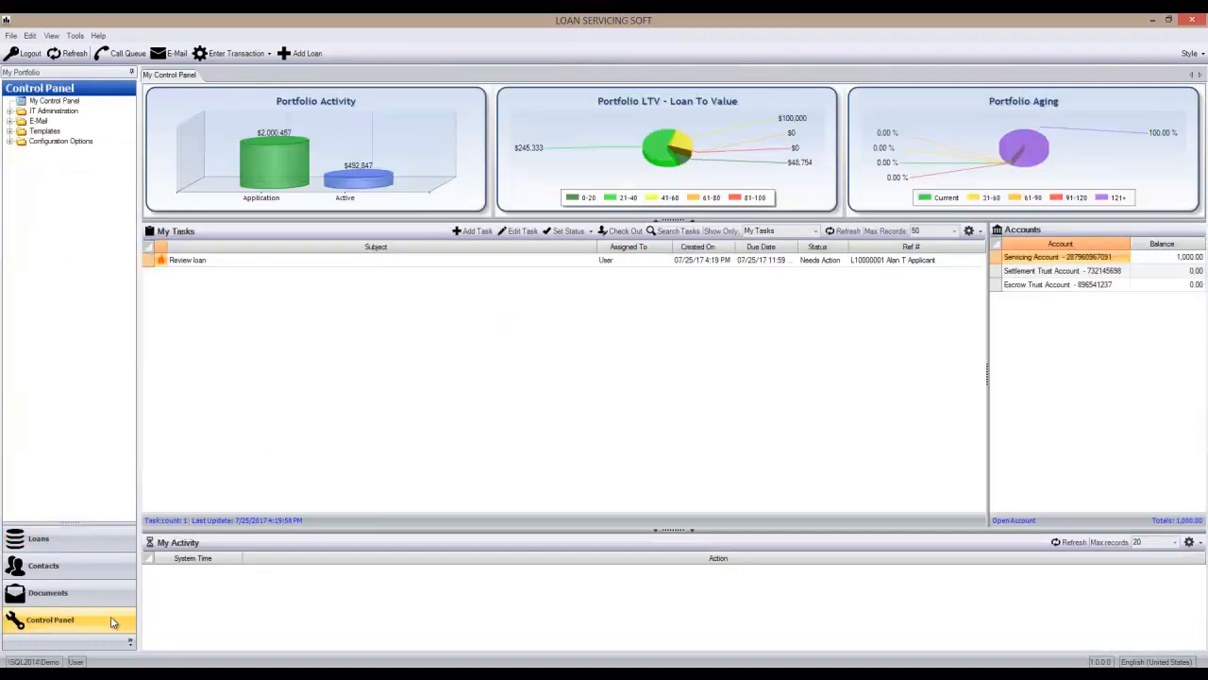
pyautogui.click(386, 262)
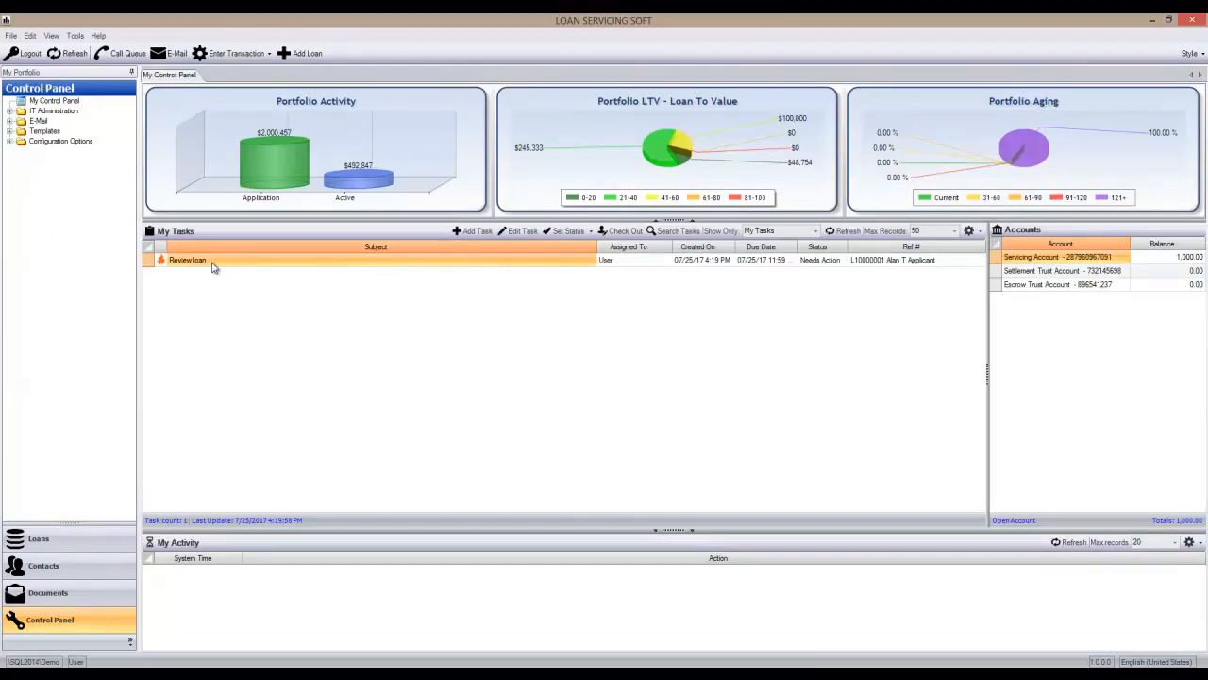
pyautogui.doubleClick(344, 259)
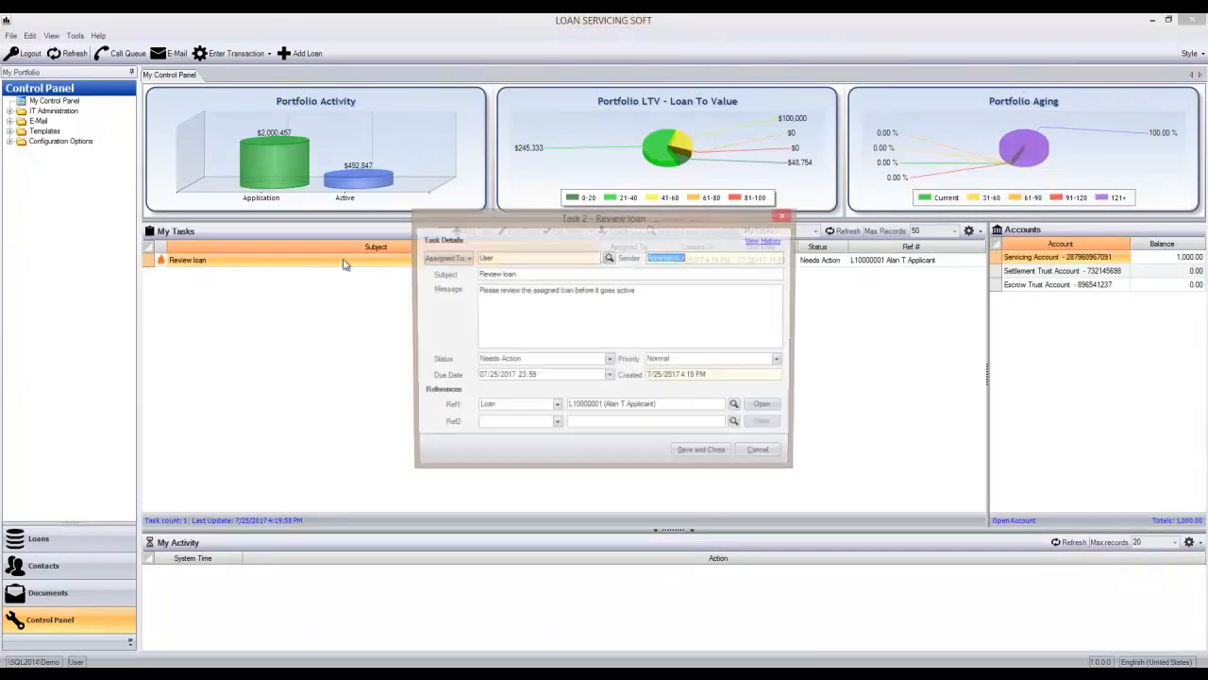
pyautogui.click(668, 297)
pyautogui.click(658, 303)
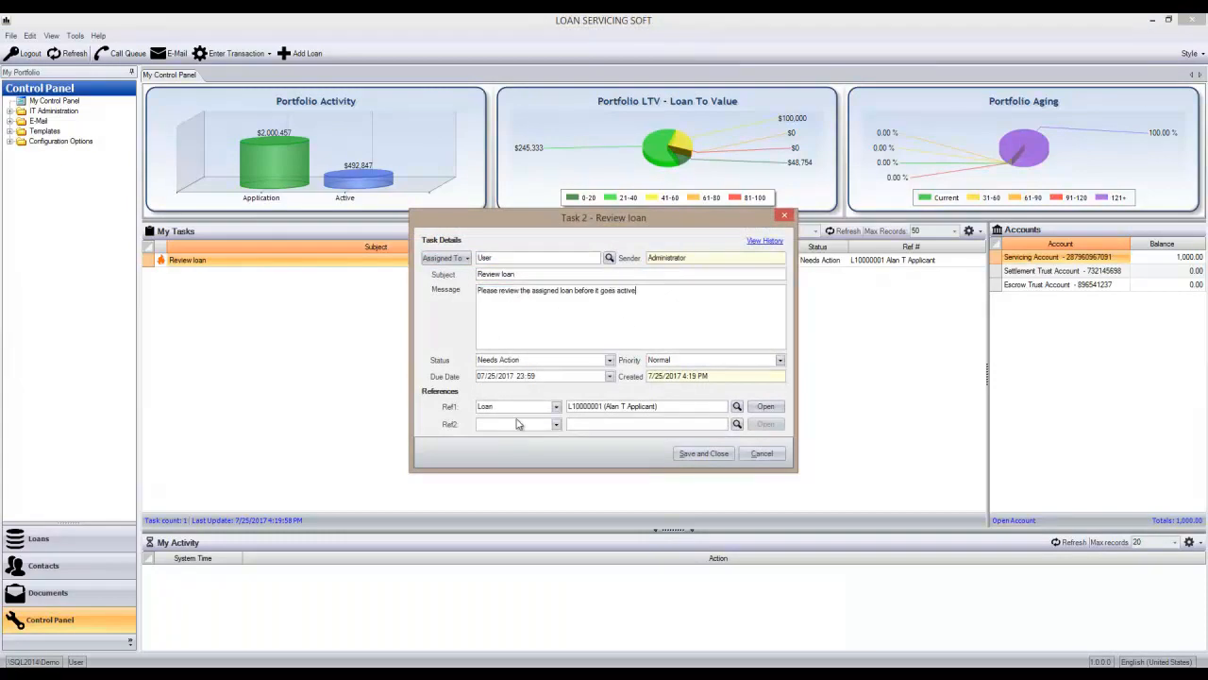
pyautogui.click(772, 411)
pyautogui.click(771, 407)
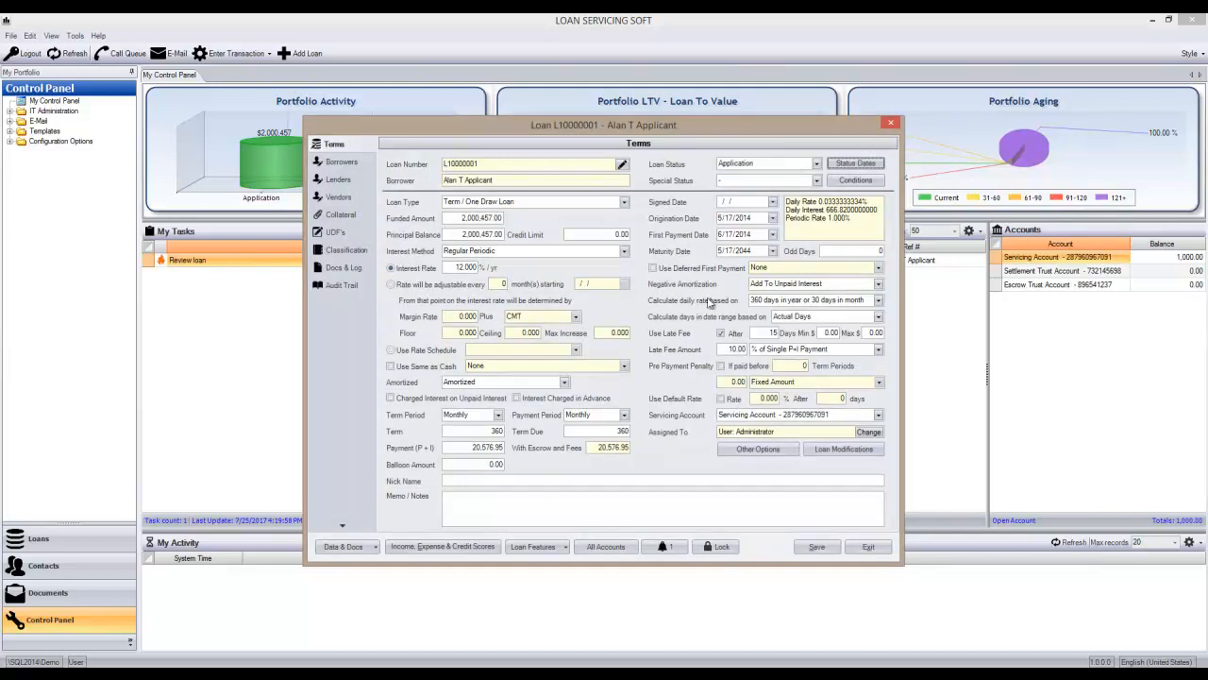
pyautogui.click(816, 548)
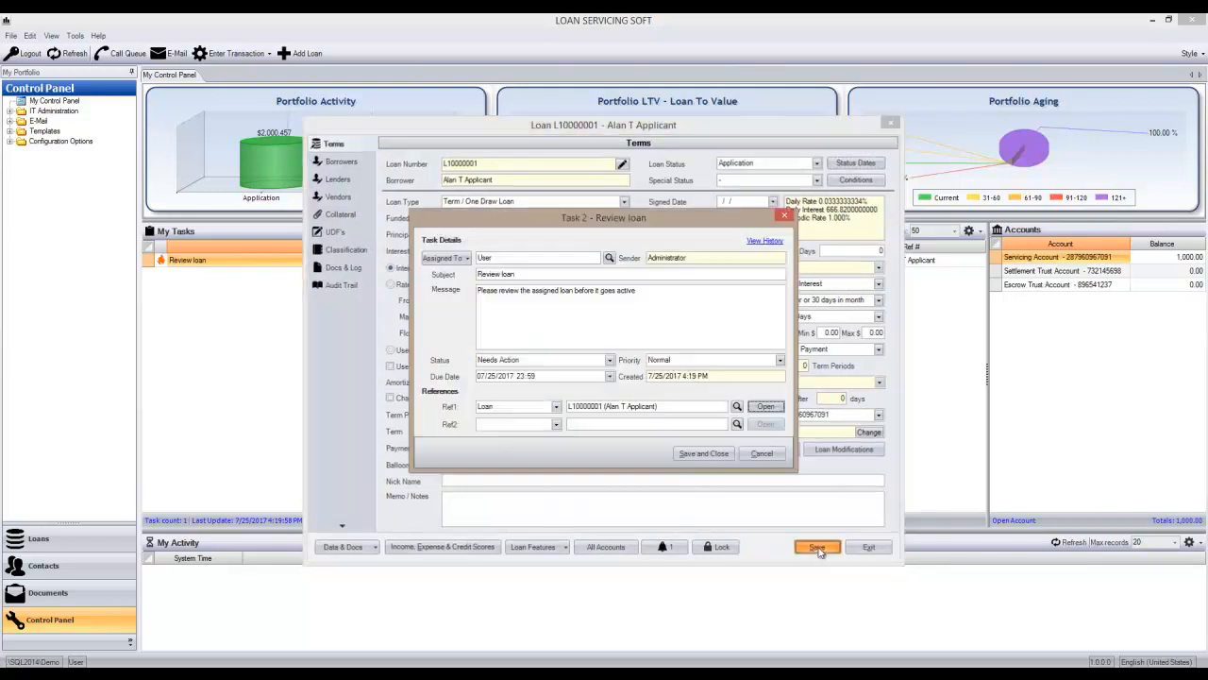
pyautogui.click(610, 361)
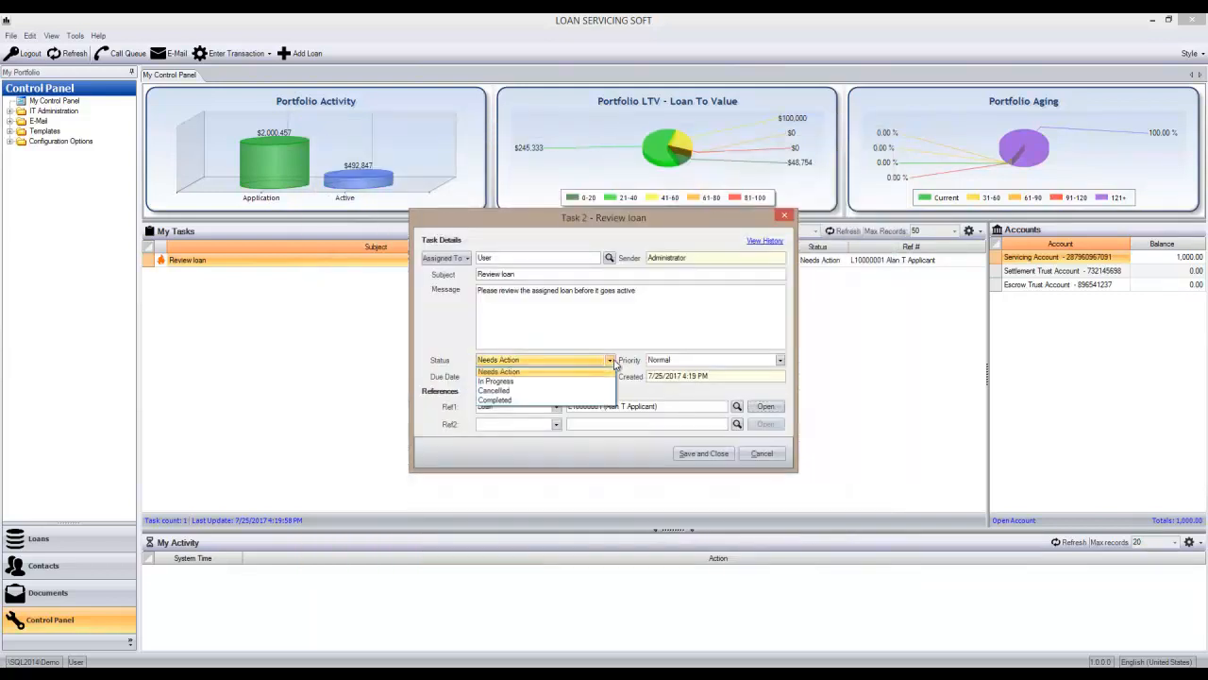
pyautogui.click(533, 402)
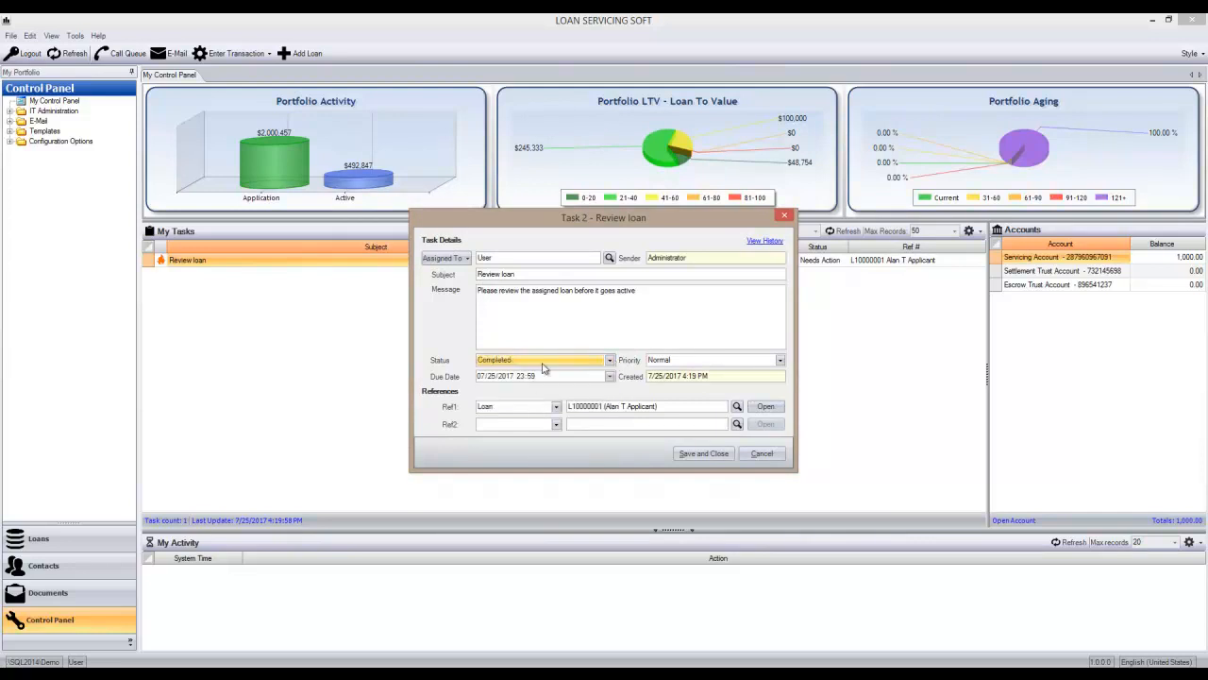
pyautogui.click(761, 455)
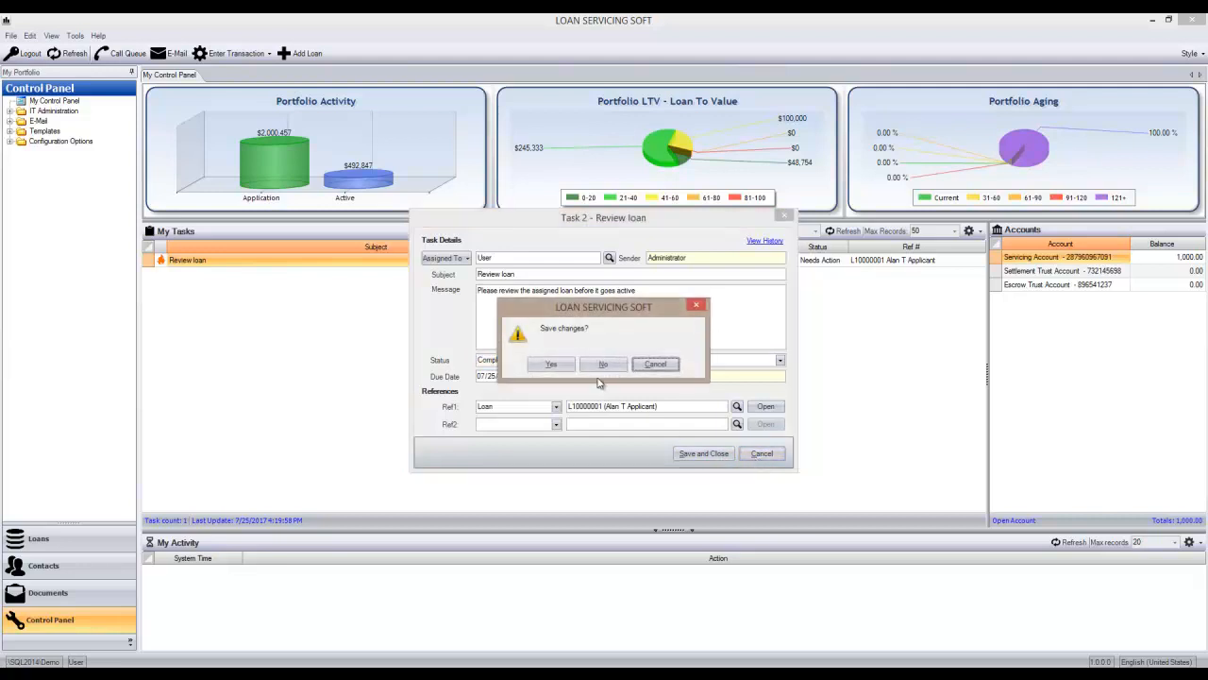
pyautogui.click(595, 371)
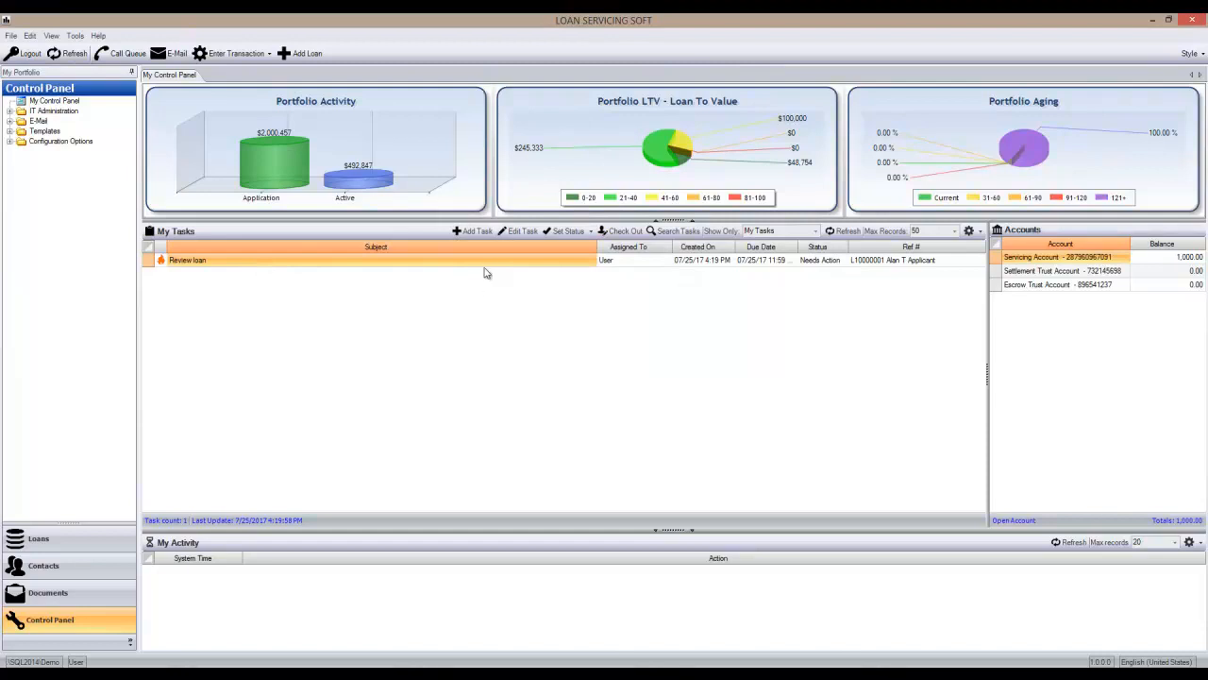
# Step: Set the Review loan task's status to Completed directly from the task list
pyautogui.click(579, 236)
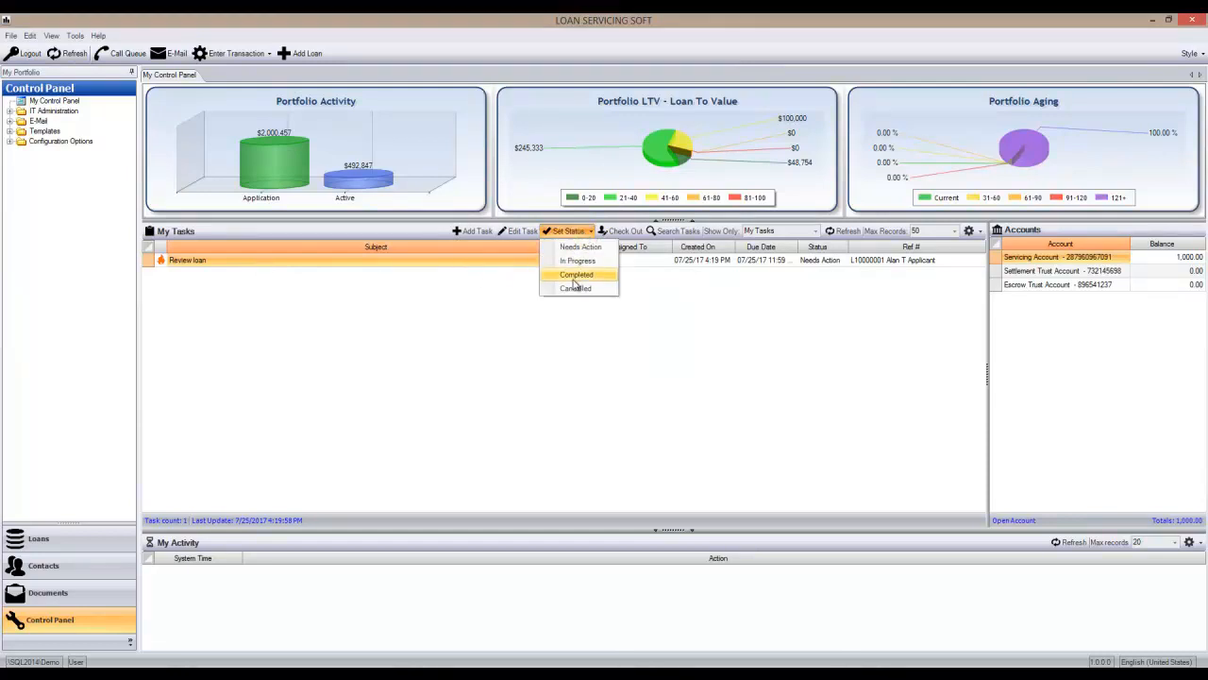
pyautogui.click(578, 274)
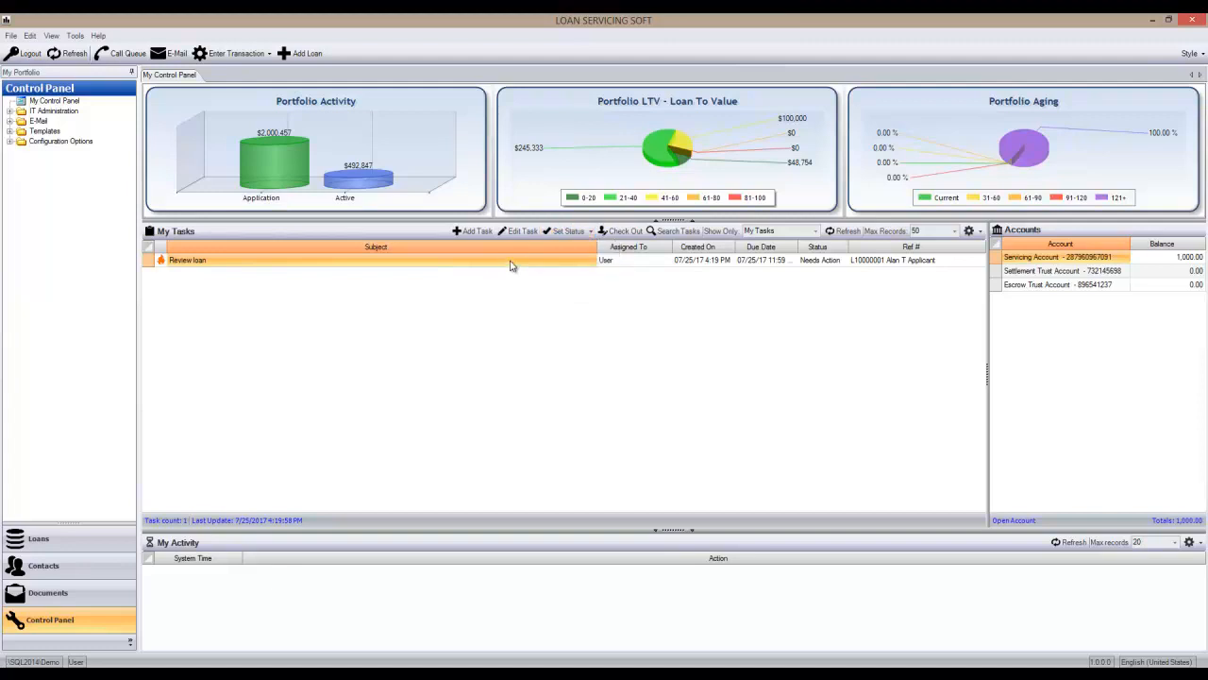
pyautogui.click(573, 237)
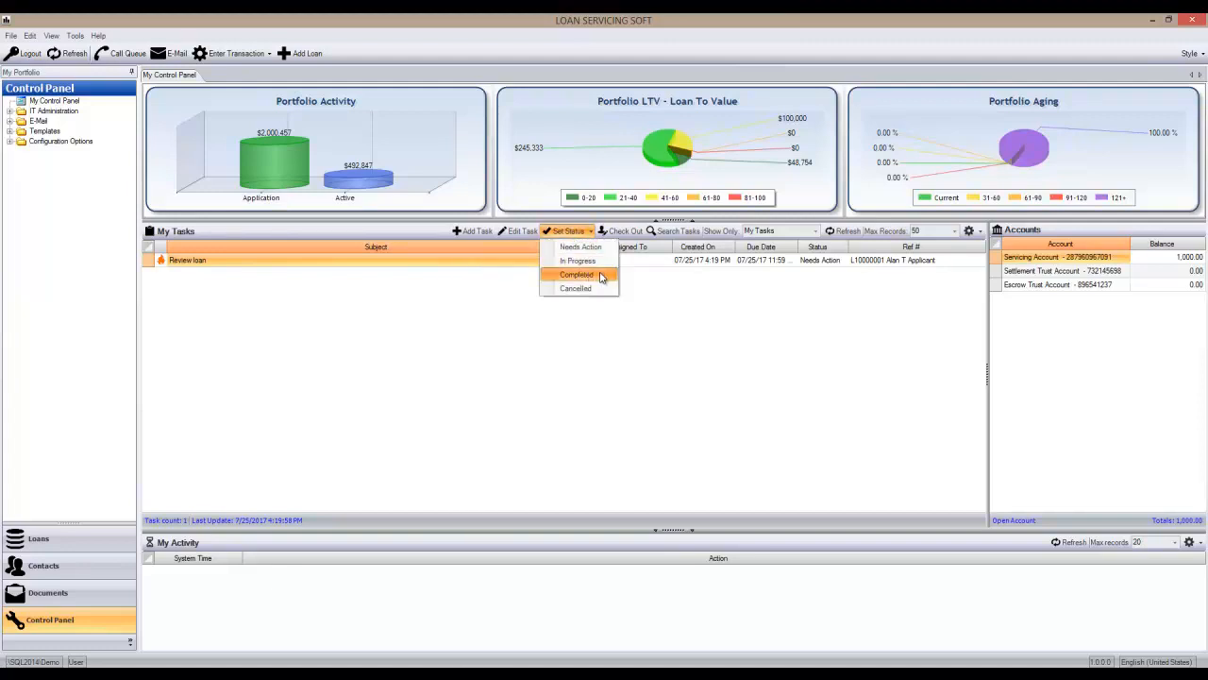
pyautogui.click(599, 275)
pyautogui.click(602, 364)
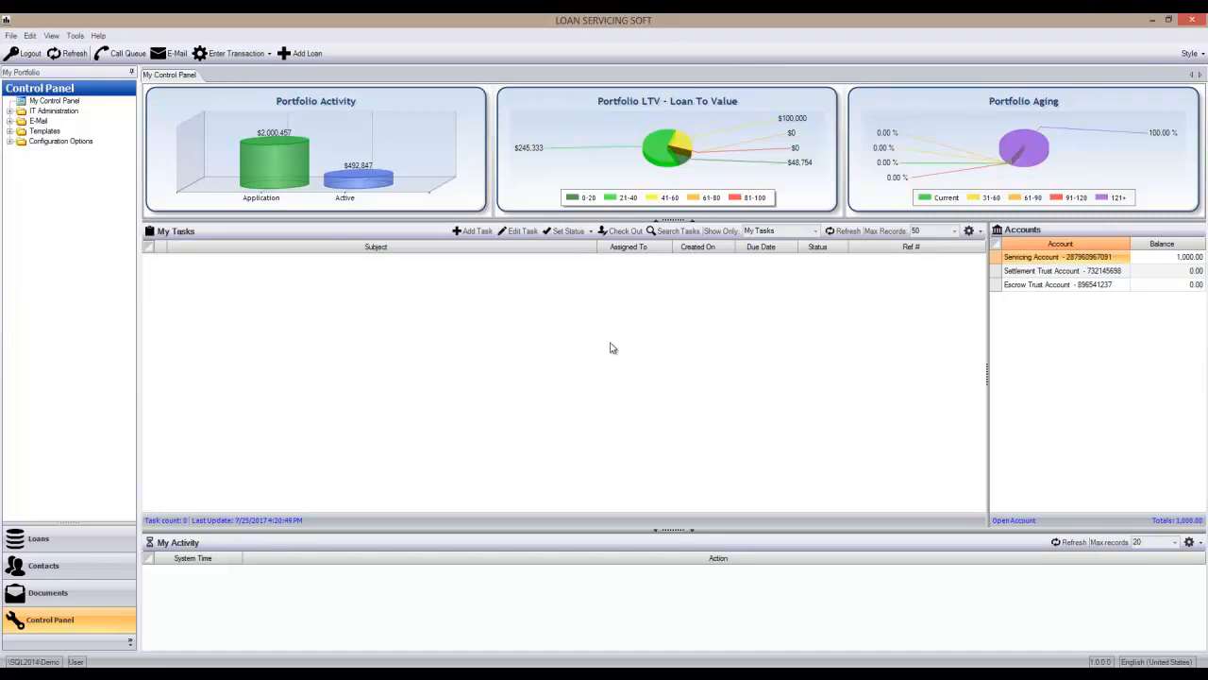
# Step: Search the tasks with cancelled and closed ones included
pyautogui.click(678, 233)
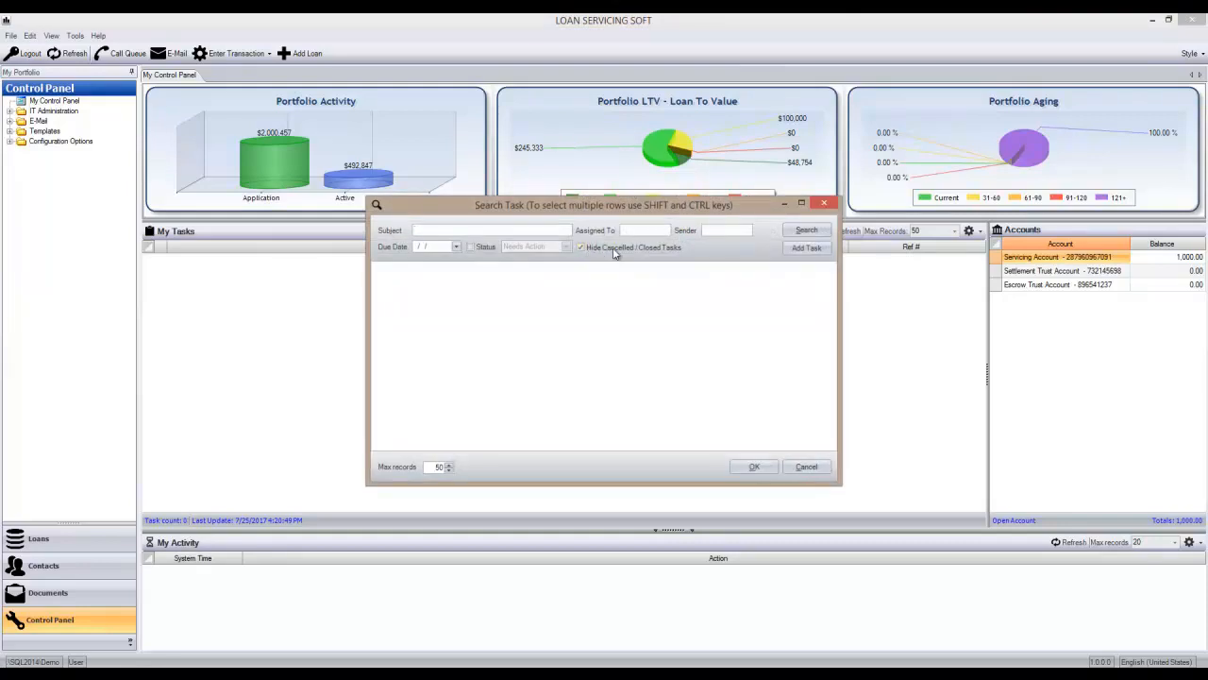
pyautogui.click(612, 252)
pyautogui.click(801, 230)
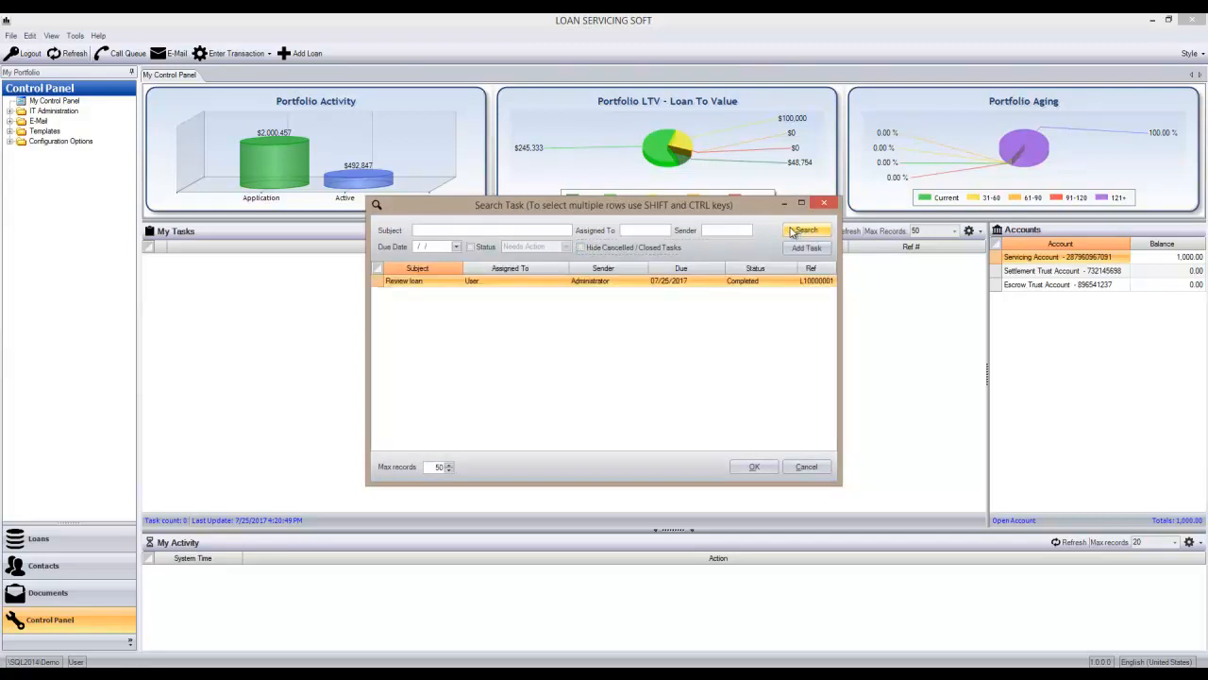
# Step: Open the Review loan task from the search results and set its status to Needs Action
pyautogui.doubleClick(517, 281)
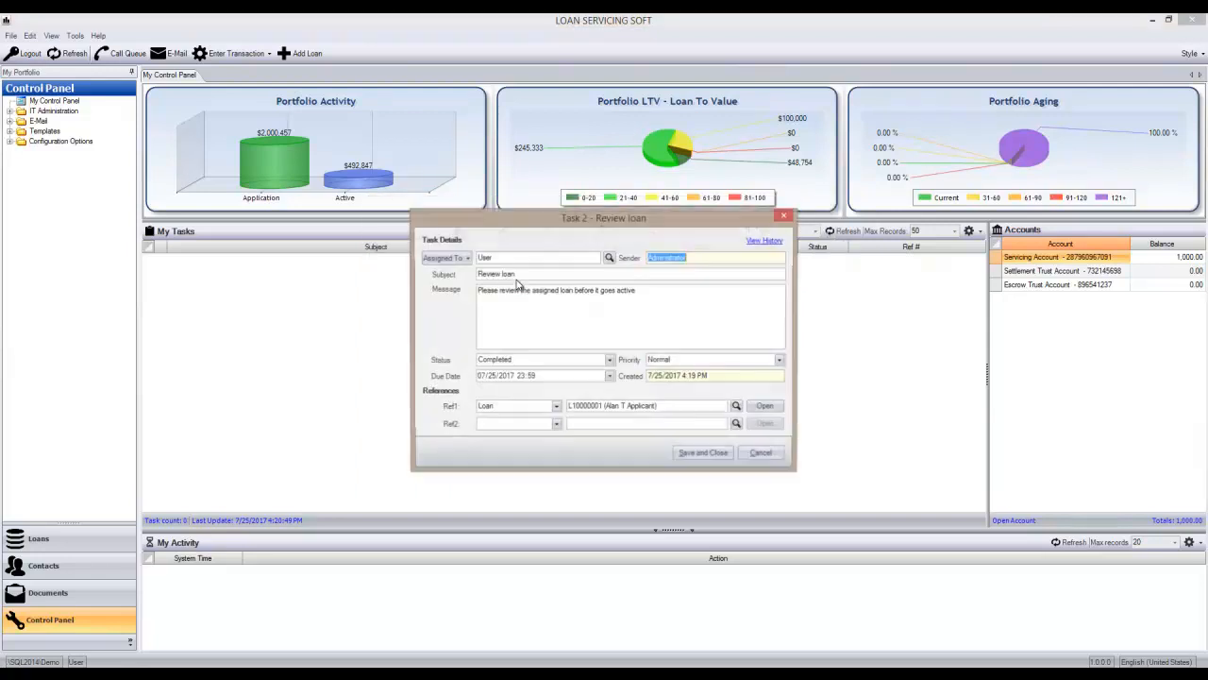
pyautogui.click(610, 361)
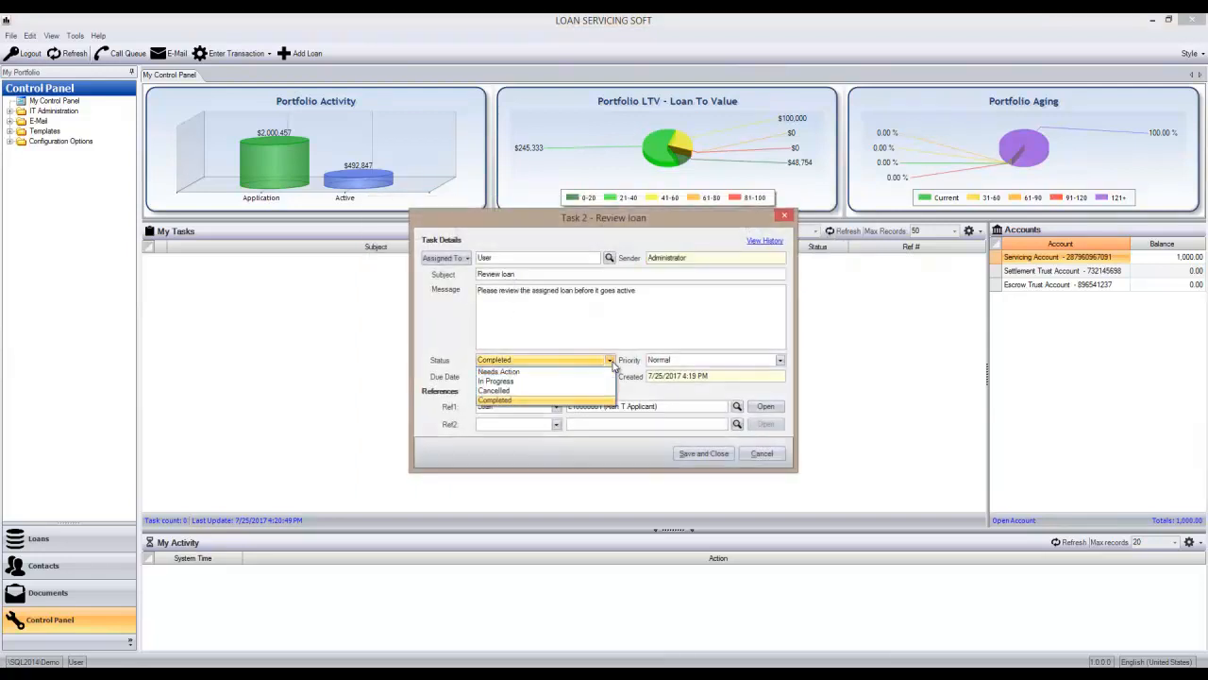
pyautogui.click(536, 372)
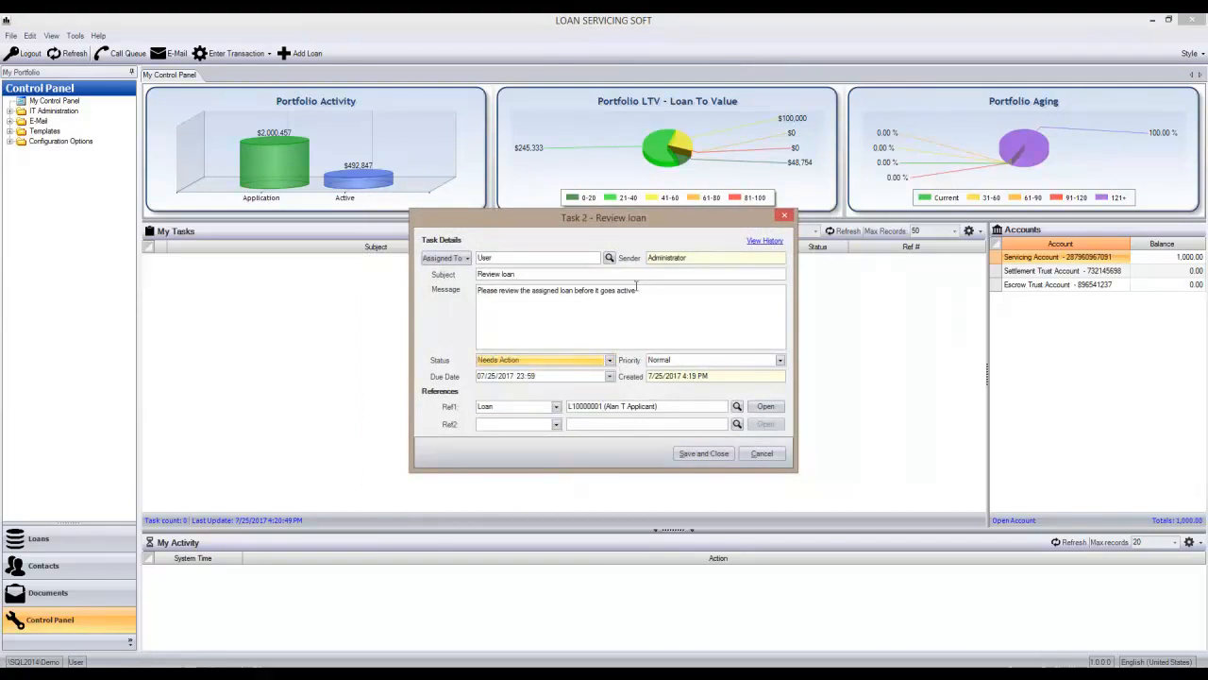
# Step: Look through the task's assignable users and second reference types, and view its history
pyautogui.moveTo(581, 255); pyautogui.dragTo(467, 257)
pyautogui.click(610, 258)
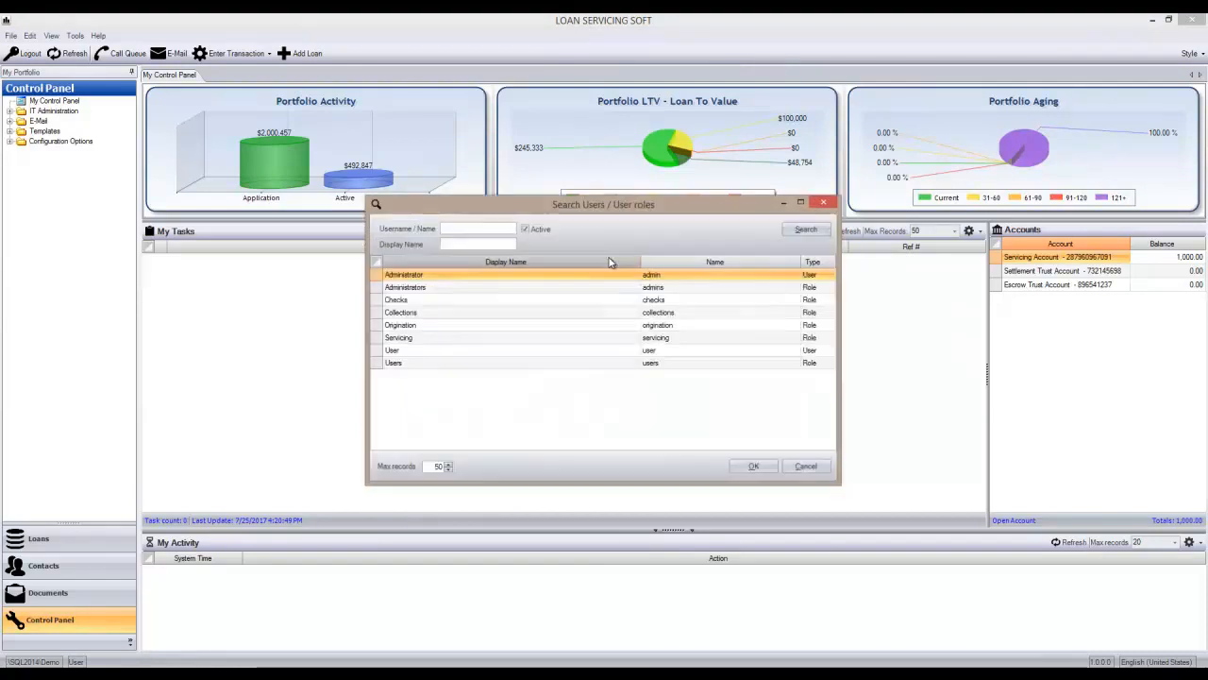
pyautogui.click(803, 465)
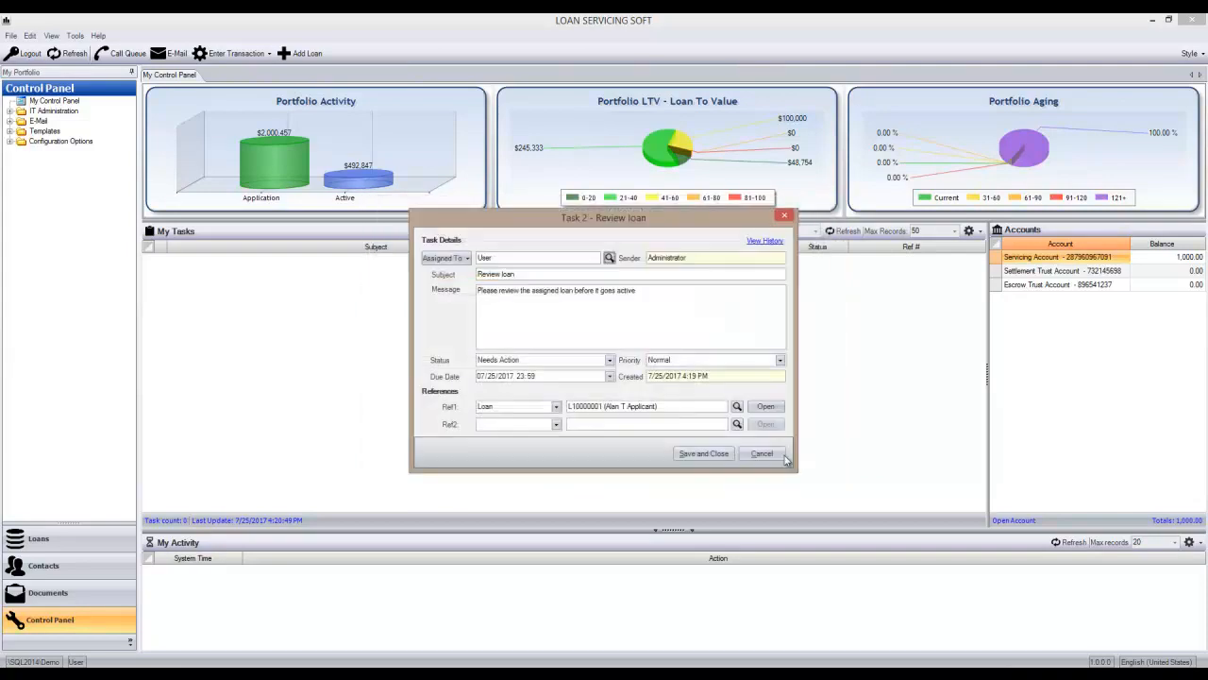
pyautogui.click(495, 380)
pyautogui.click(555, 424)
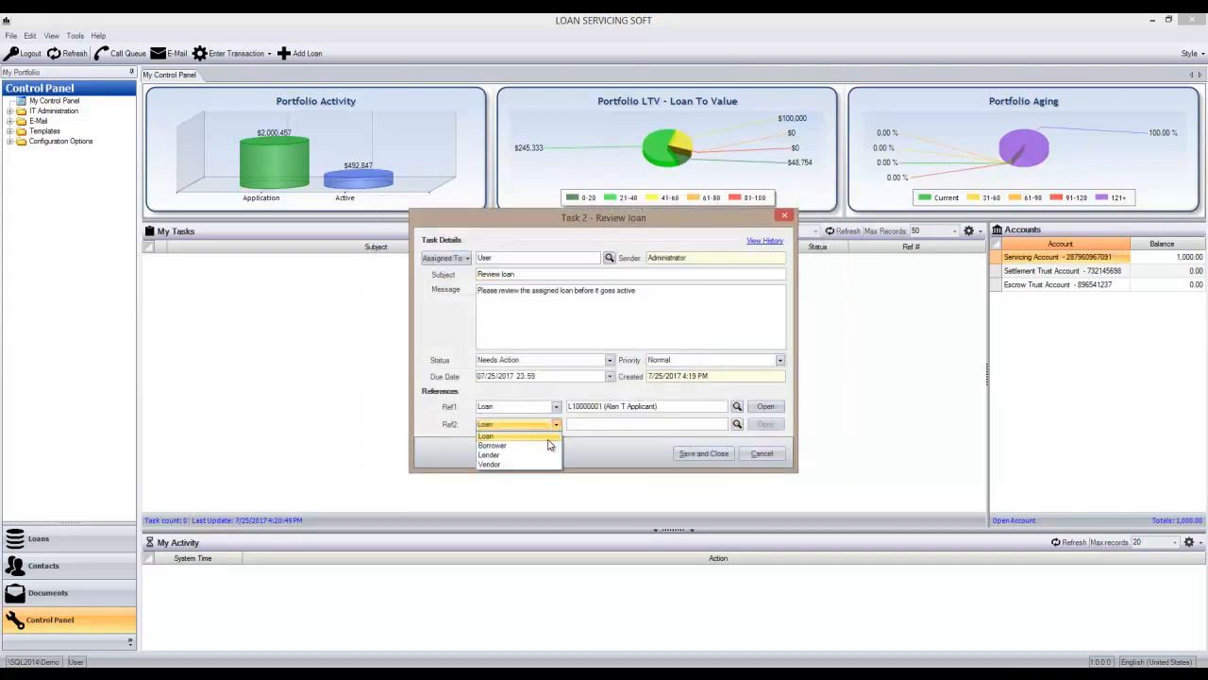
pyautogui.click(569, 398)
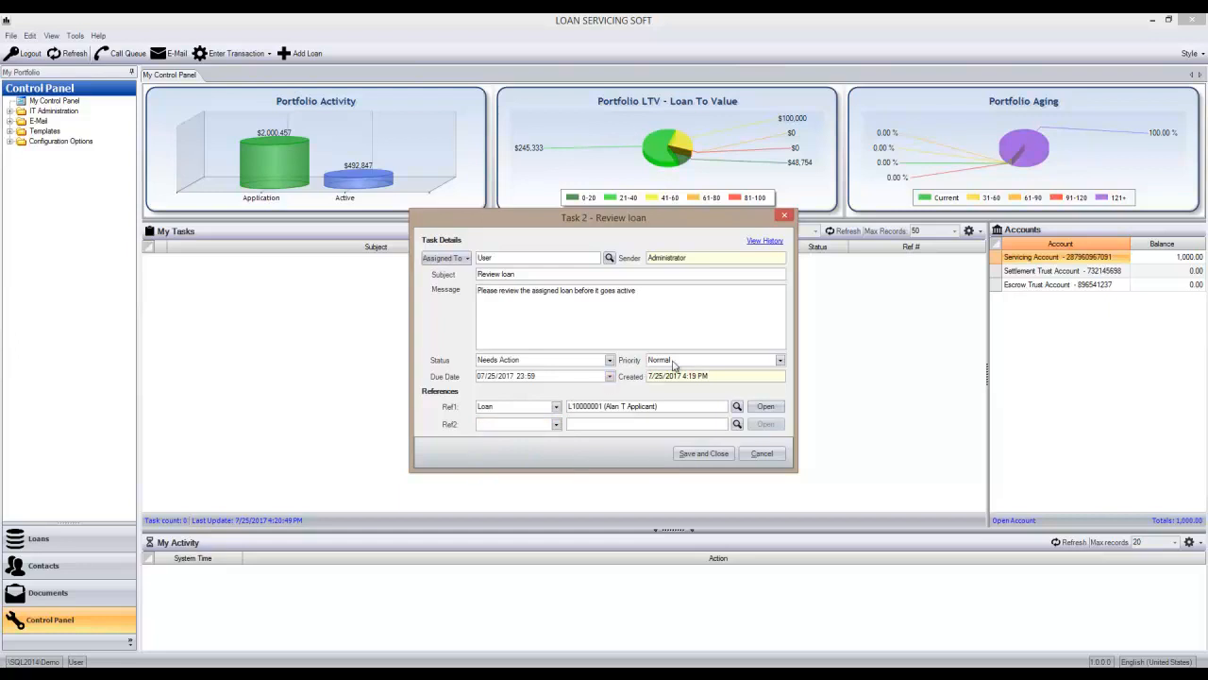
pyautogui.click(765, 242)
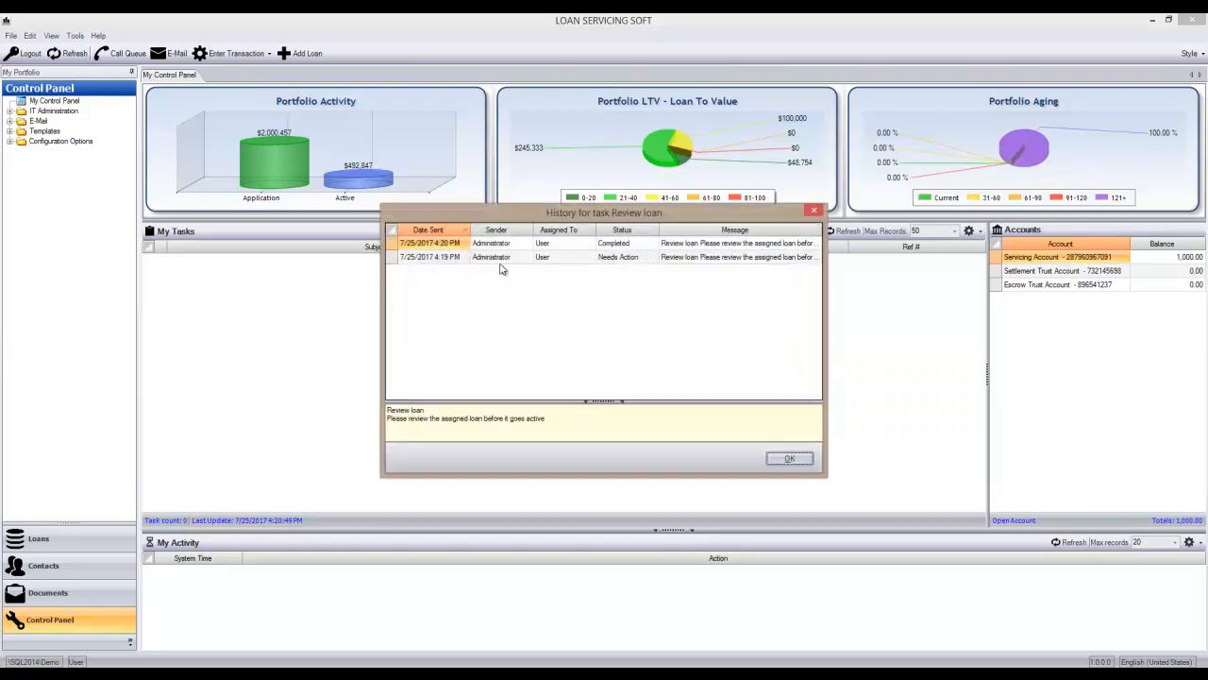
# Step: Review the sender, assignee and status entries in the Review loan task's history, and close the history
pyautogui.click(458, 257)
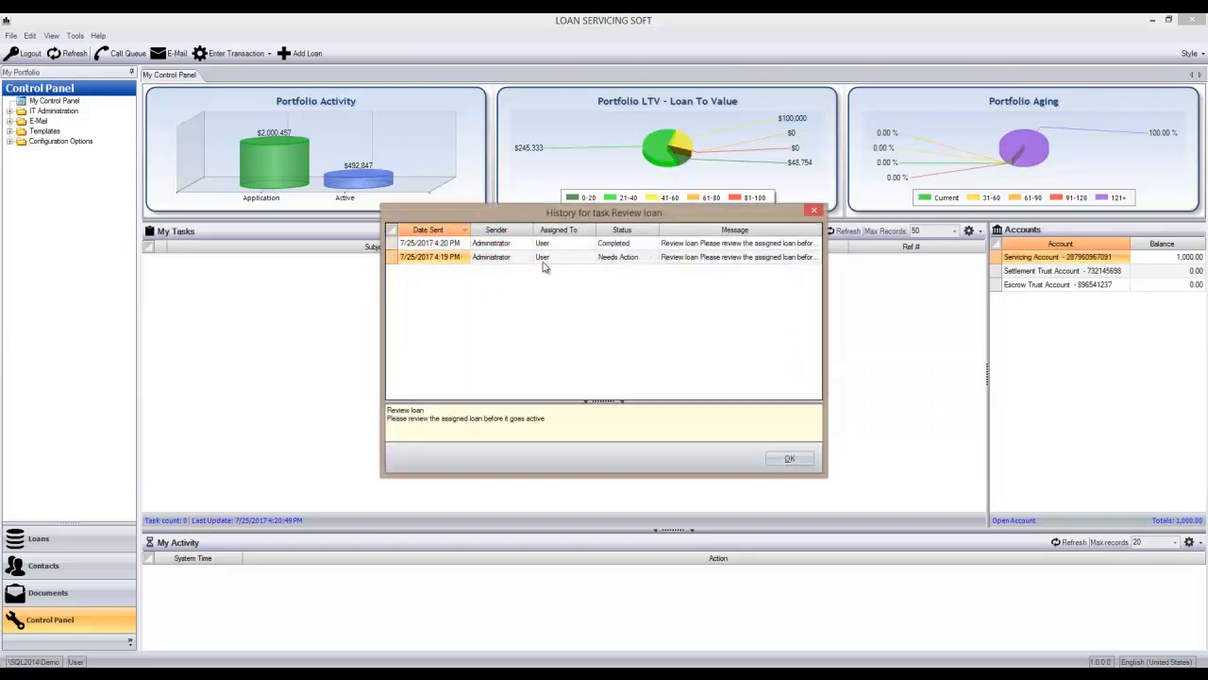
pyautogui.click(493, 258)
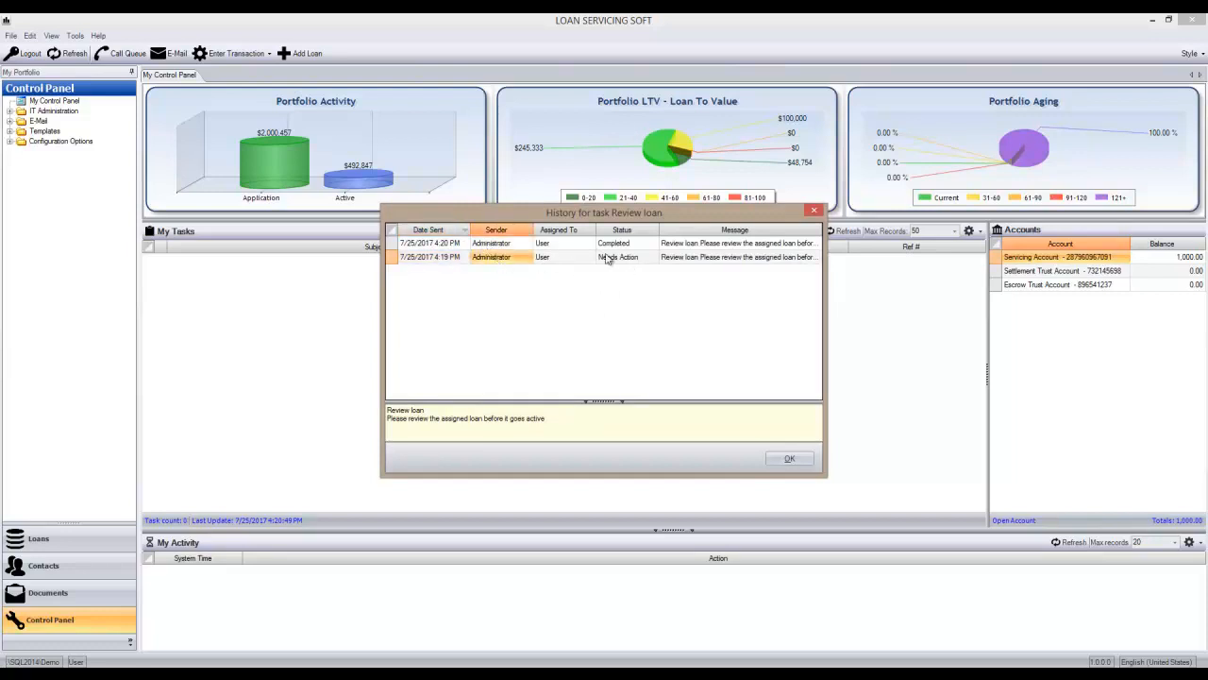
pyautogui.click(576, 248)
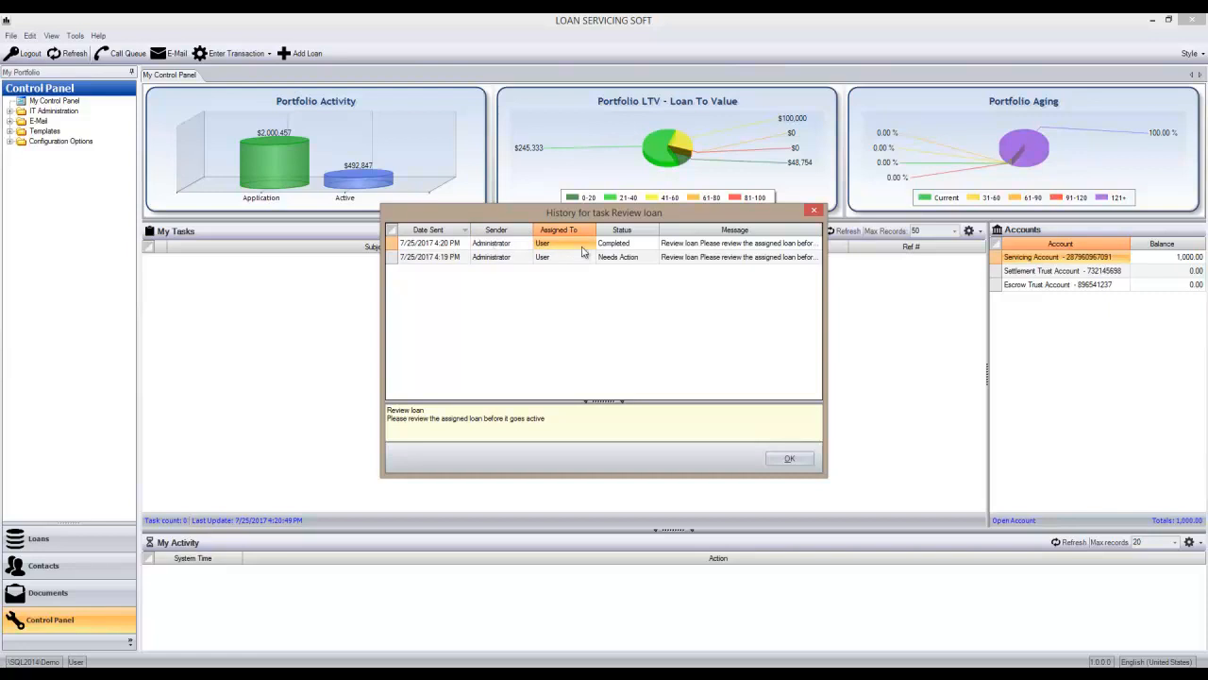
pyautogui.click(789, 458)
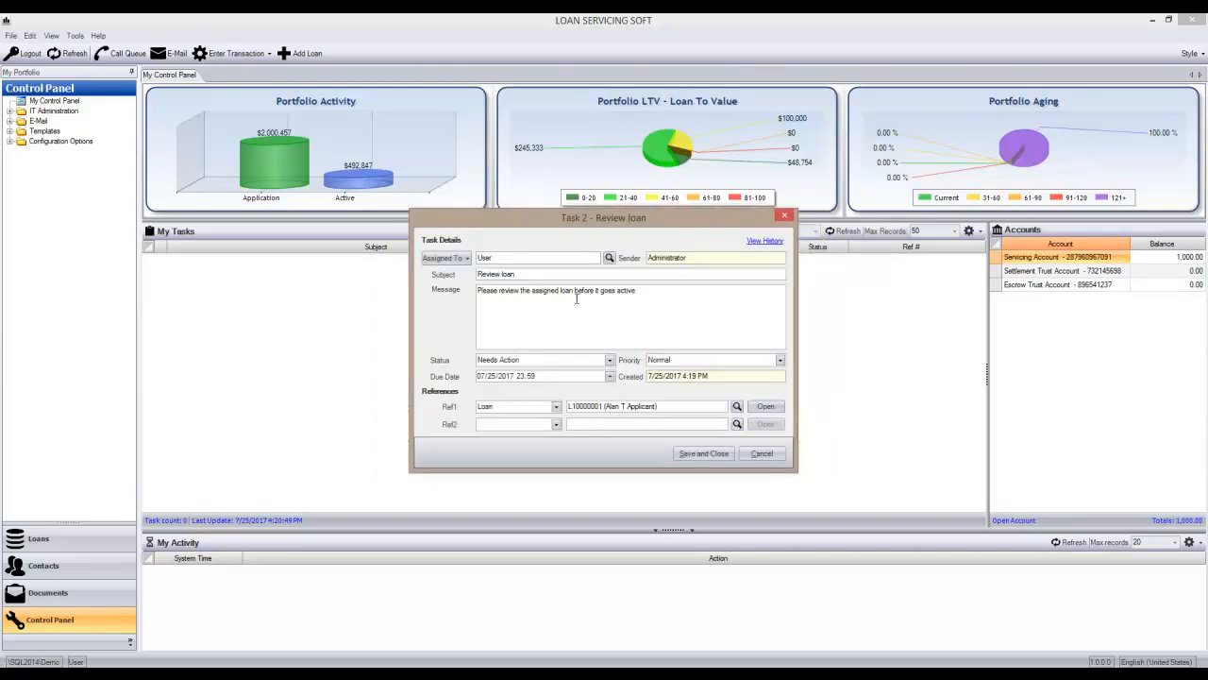
# Step: Keep the Review loan task's status at Needs Action, set its due date to 07/28/2017, and save the task
pyautogui.click(609, 360)
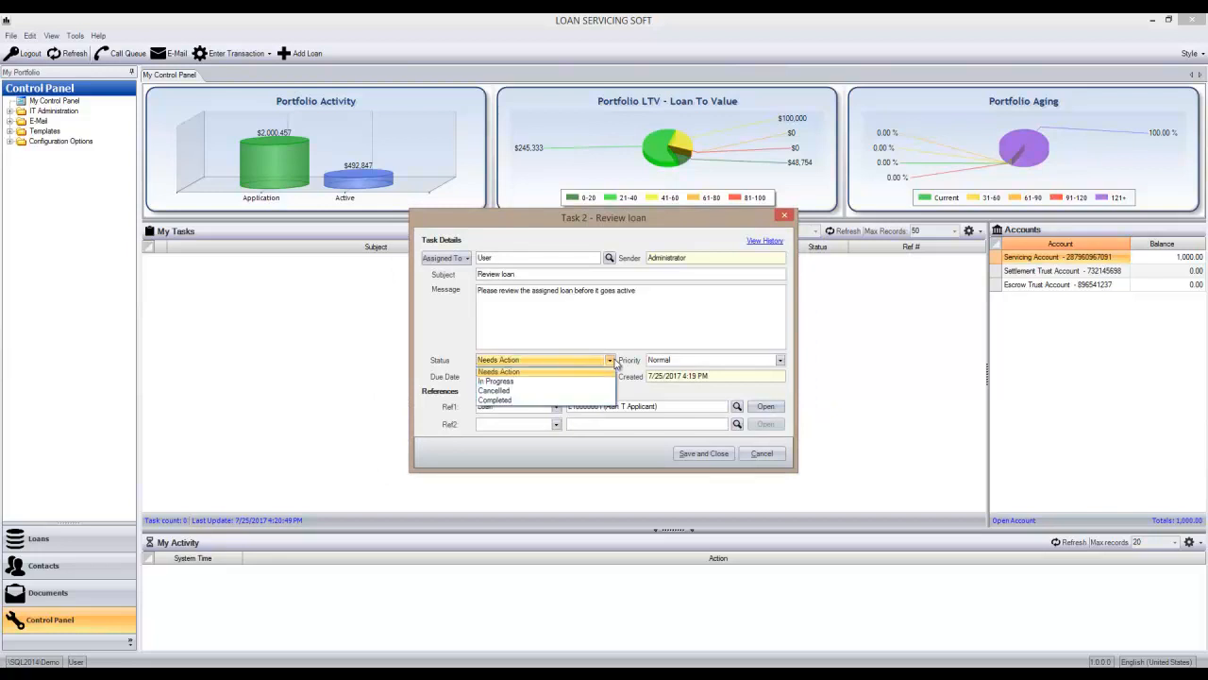
pyautogui.click(531, 372)
pyautogui.click(491, 377)
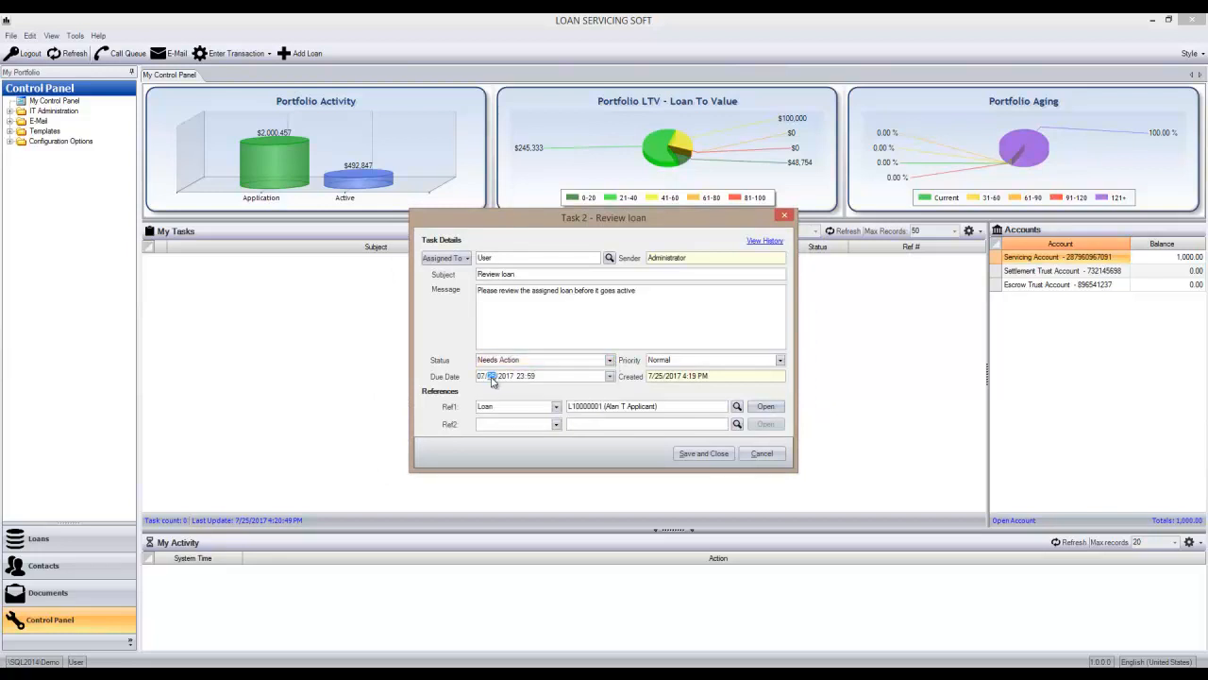
pyautogui.click(609, 375)
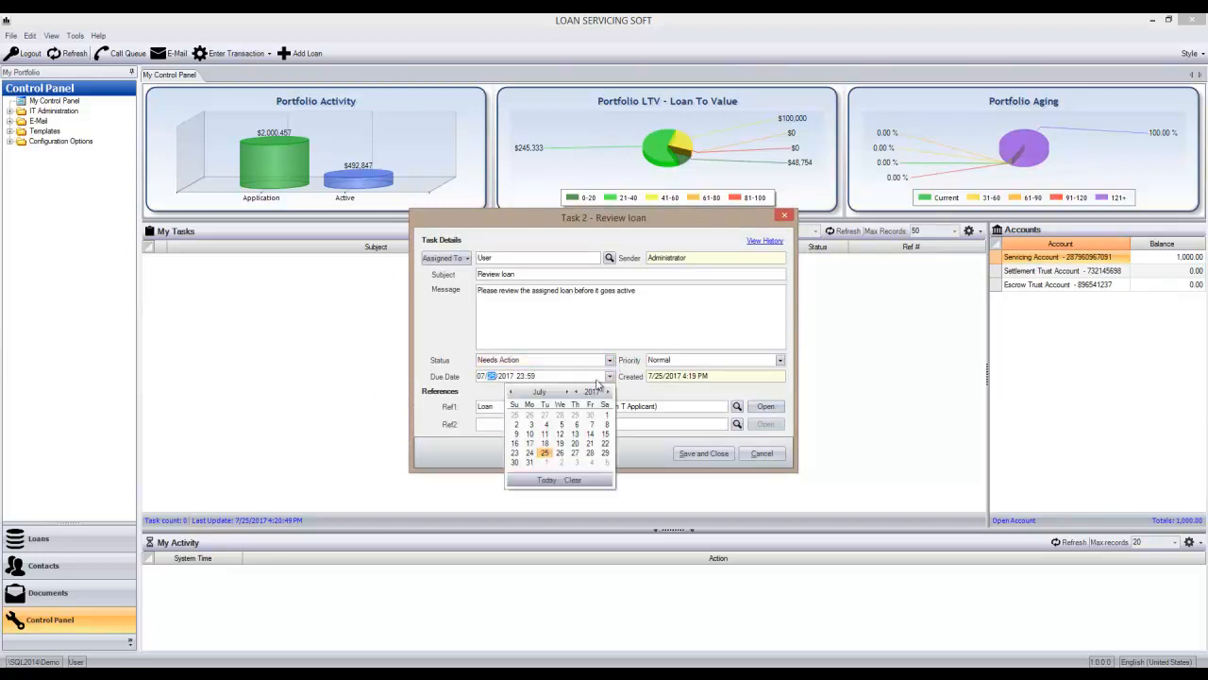
pyautogui.click(592, 455)
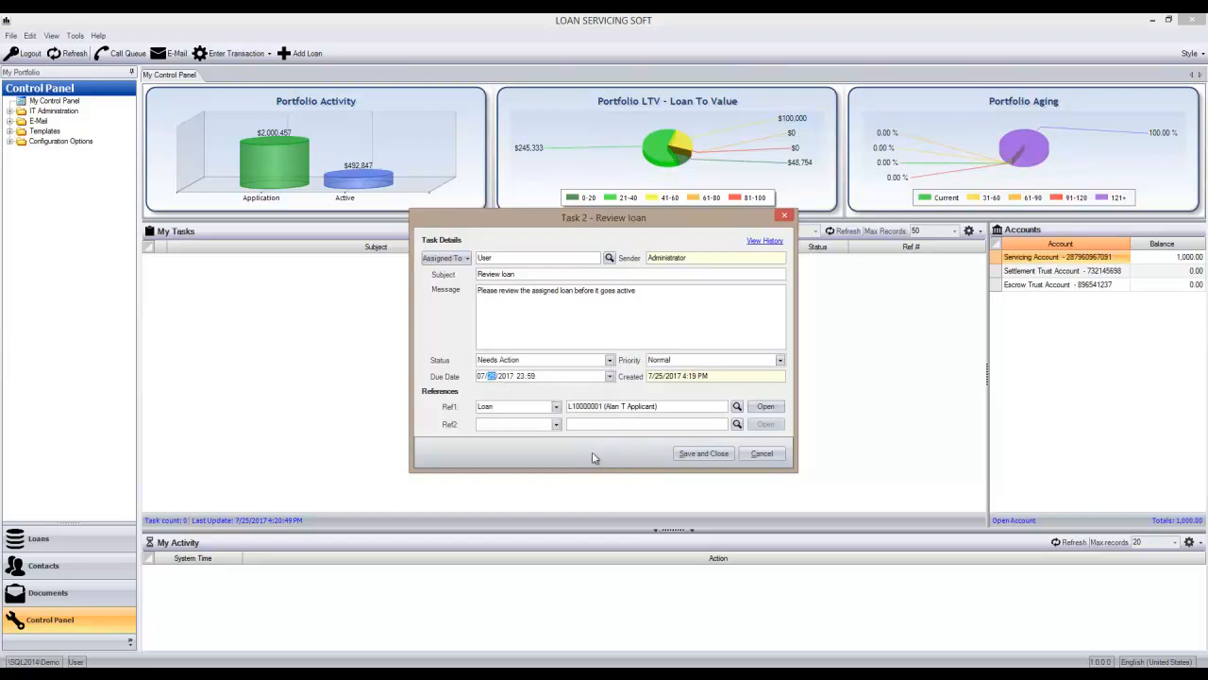
pyautogui.click(706, 454)
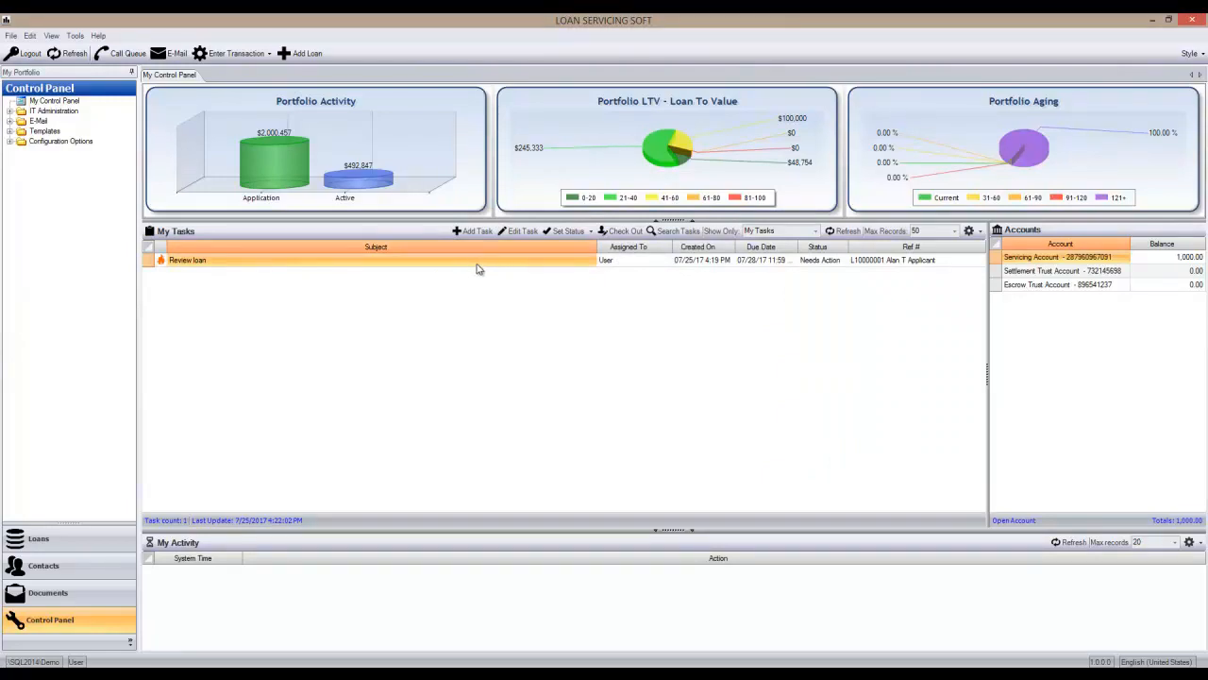
pyautogui.click(773, 265)
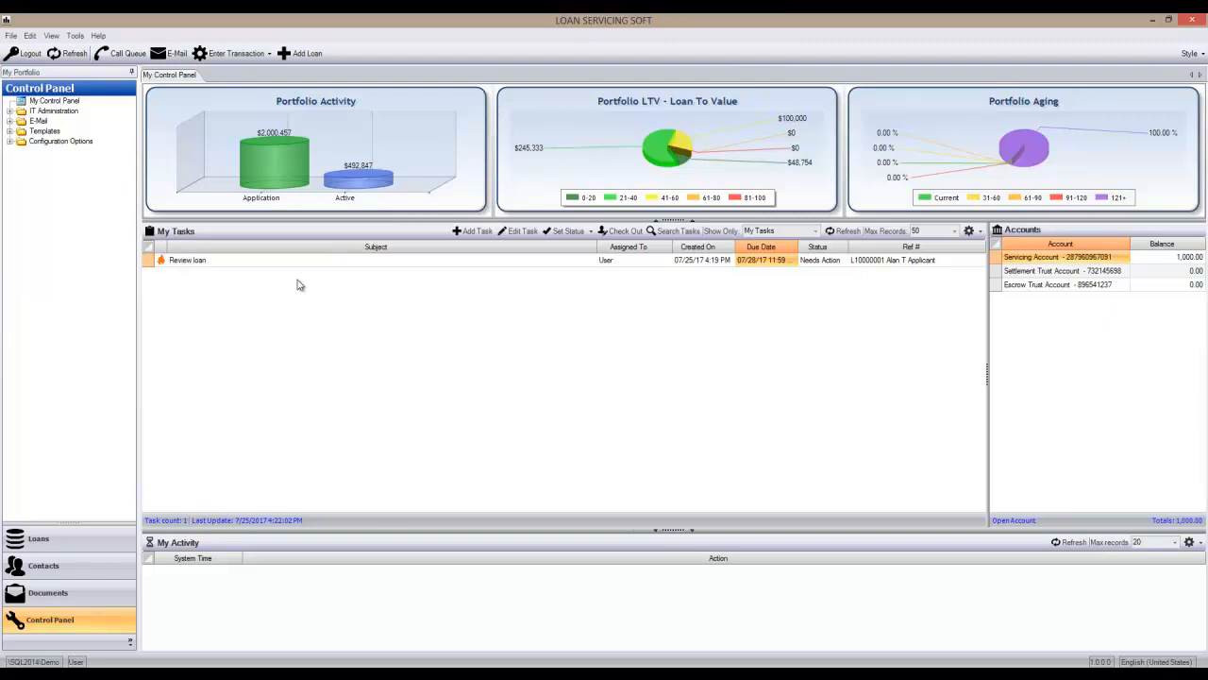
# Step: Enable "Do not show my future due tasks" in the personal options under IT Administration, and save the settings
pyautogui.click(9, 111)
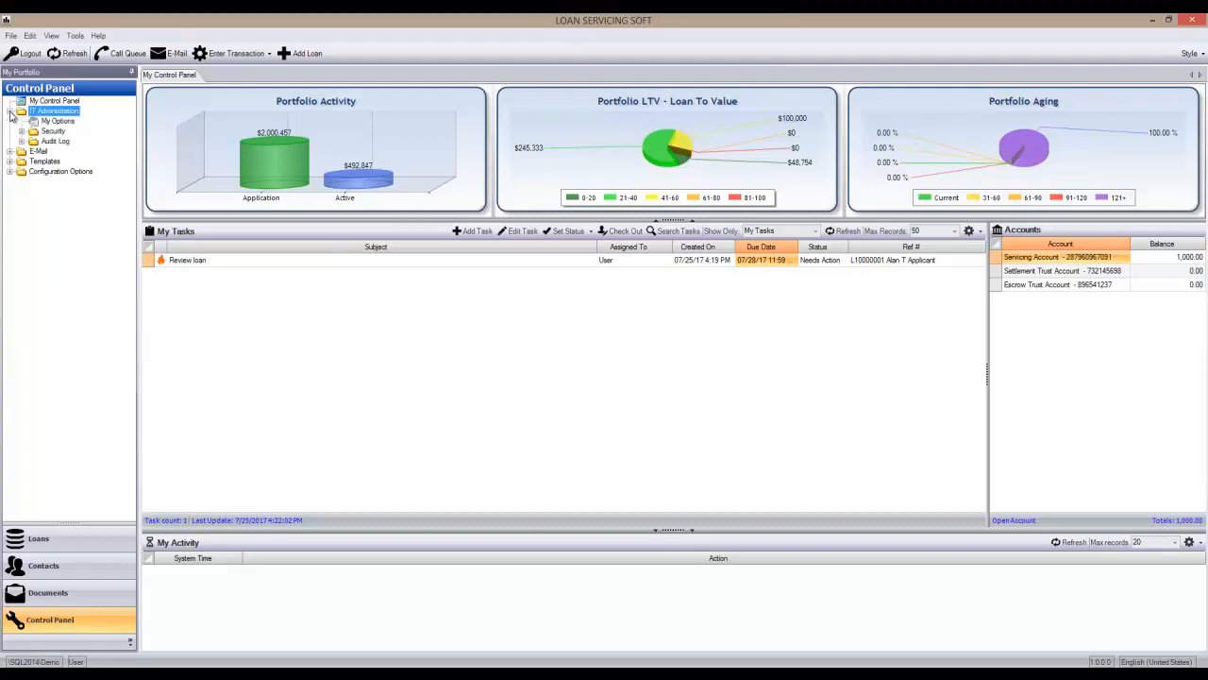
pyautogui.doubleClick(47, 121)
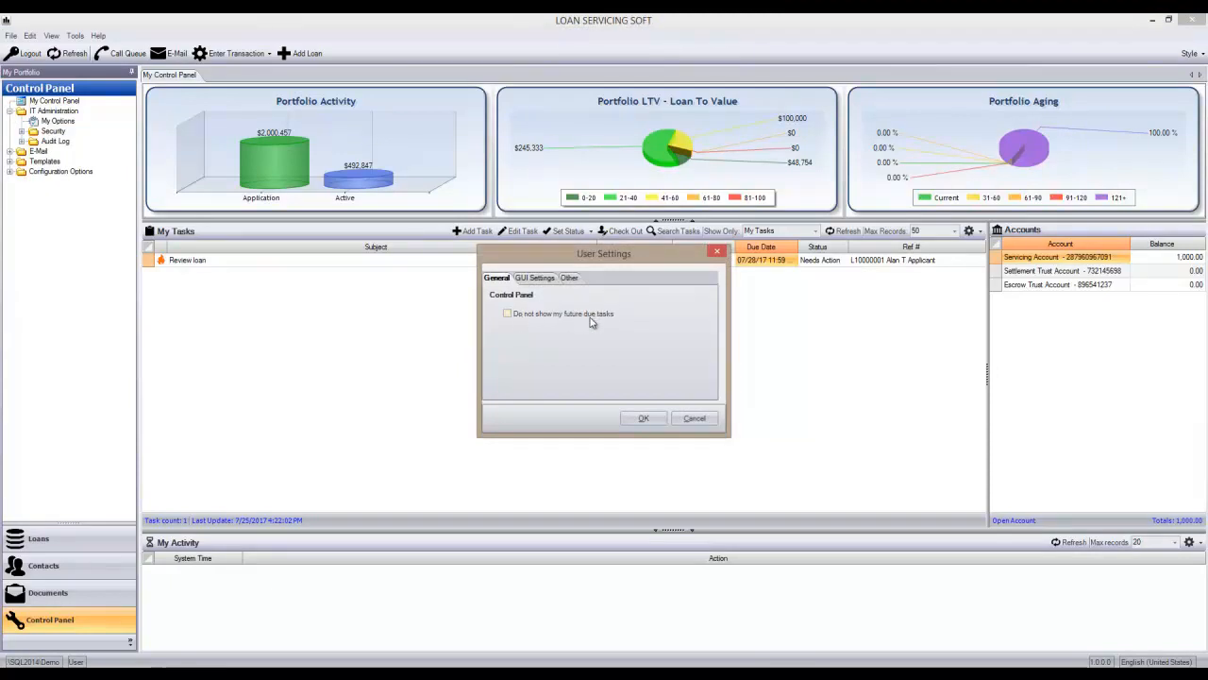
pyautogui.click(509, 316)
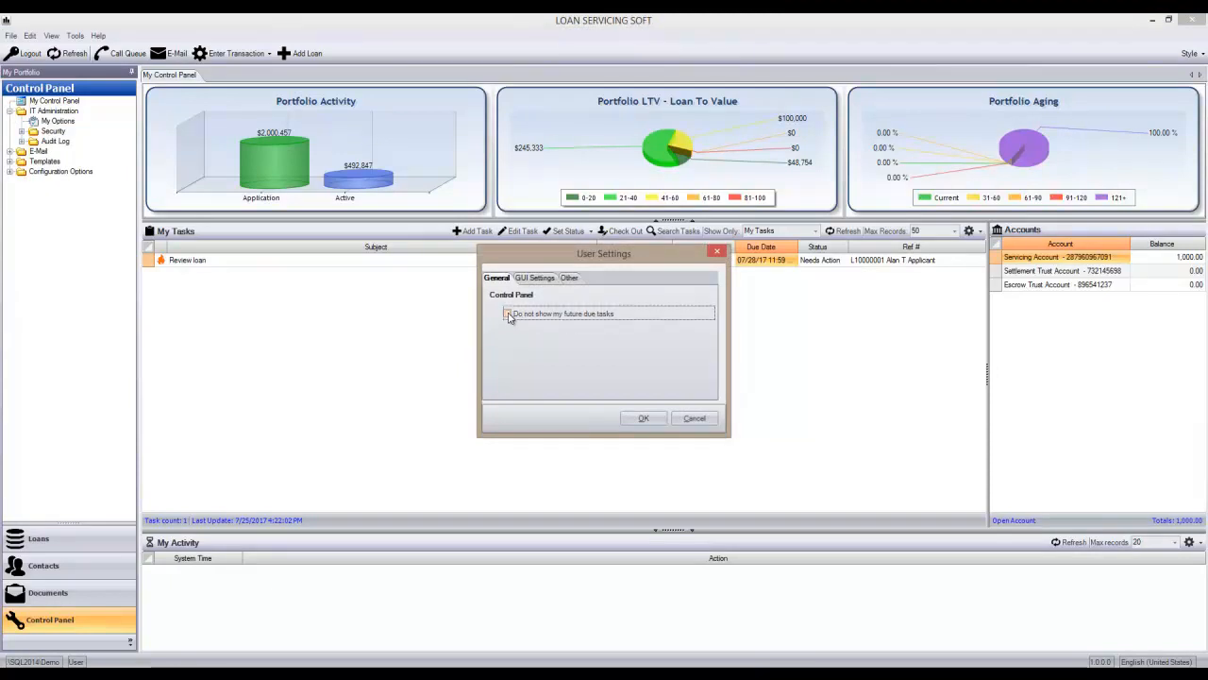
pyautogui.click(643, 418)
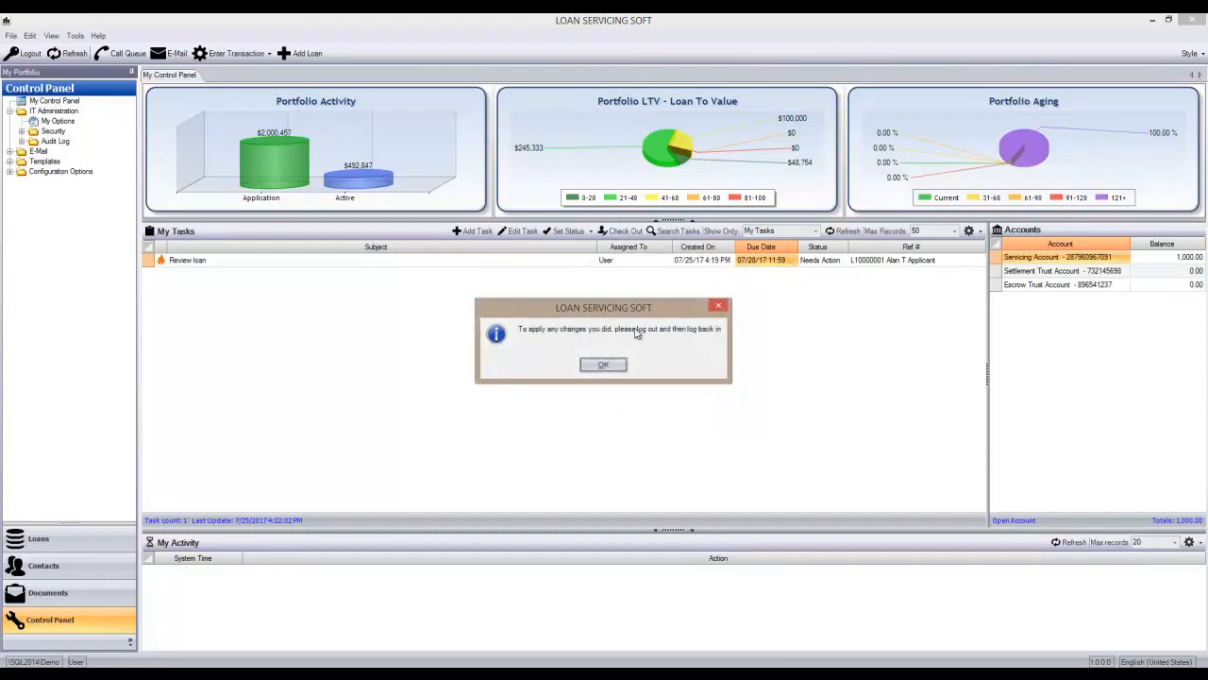
pyautogui.click(607, 366)
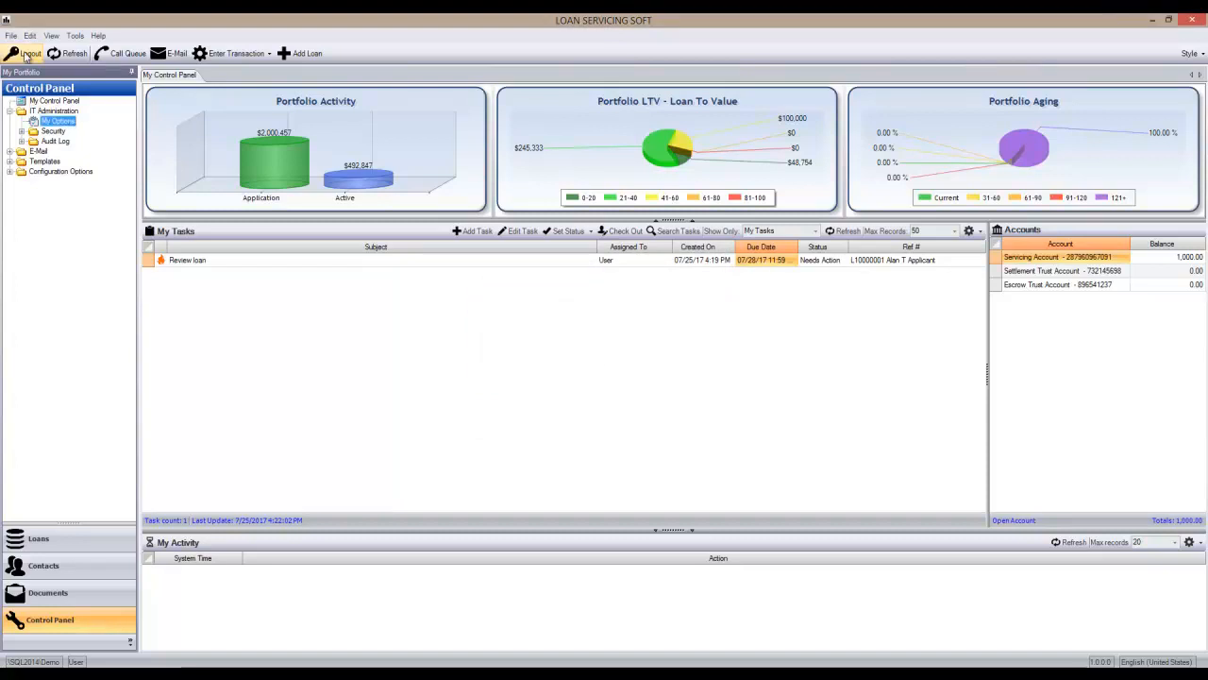
# Step: Log out, log back in with the account password, and return to the Control Panel
pyautogui.click(26, 54)
pyautogui.click(735, 371)
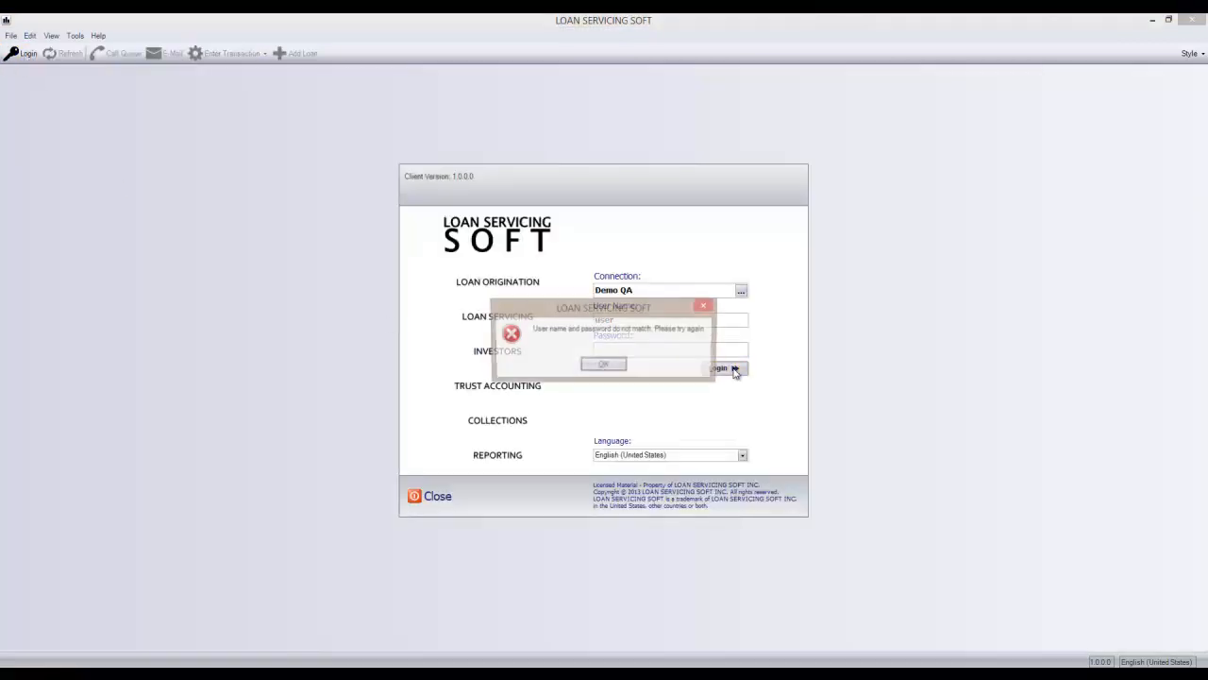
pyautogui.click(612, 365)
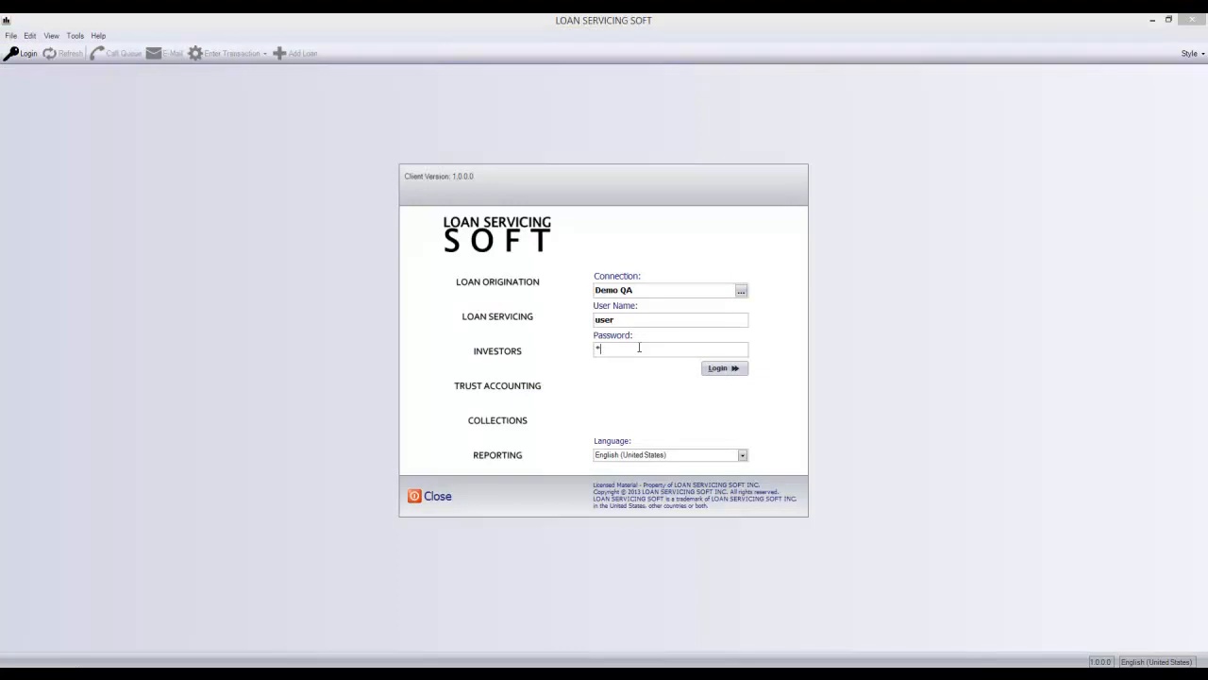
pyautogui.press('Return')
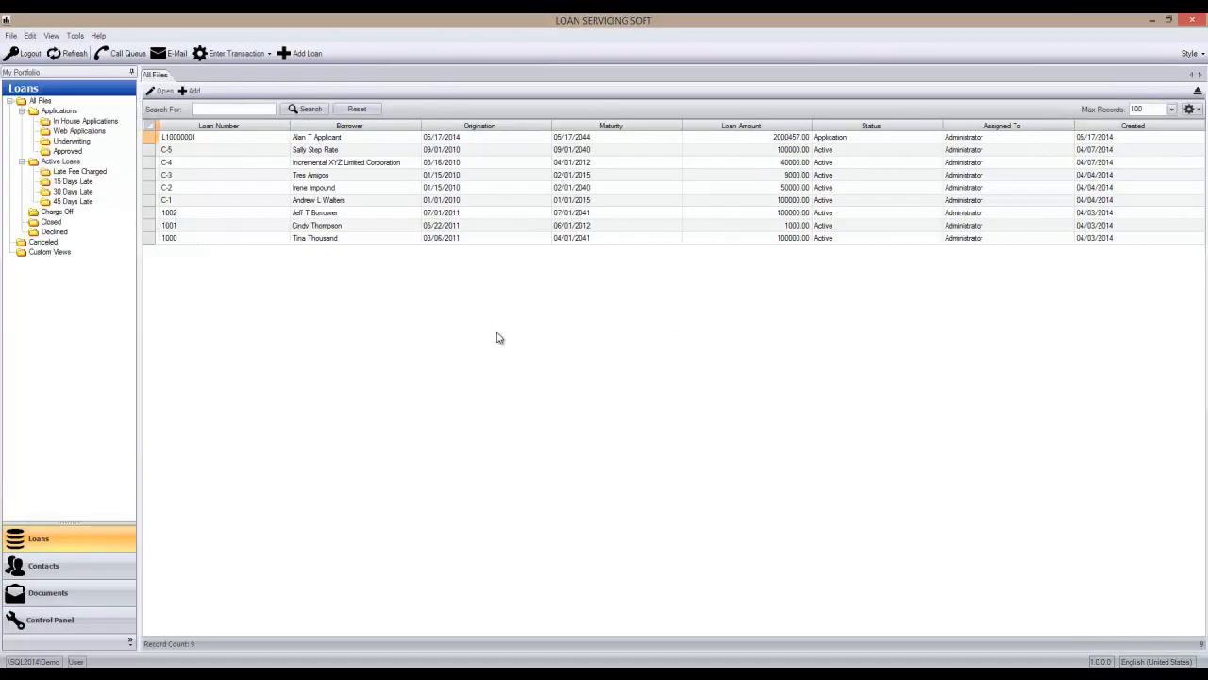
pyautogui.click(89, 619)
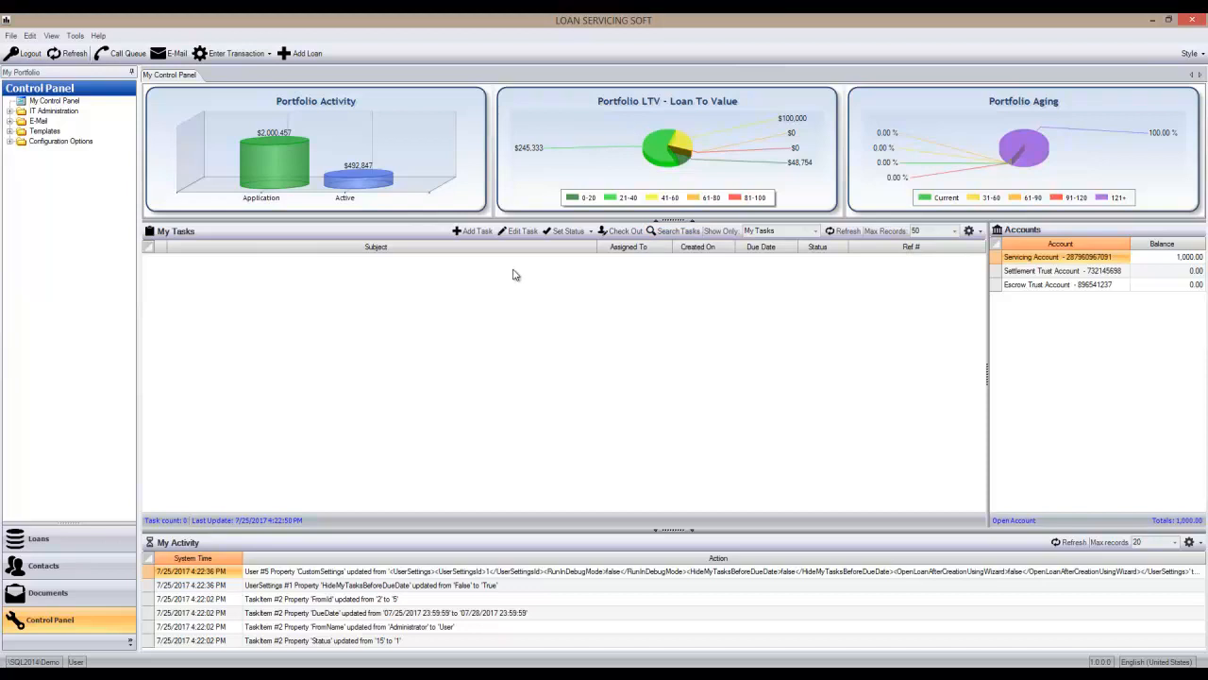
# Step: Find the Review loan task through the task search, set its due date to 07/25/2017, and save it
pyautogui.click(674, 231)
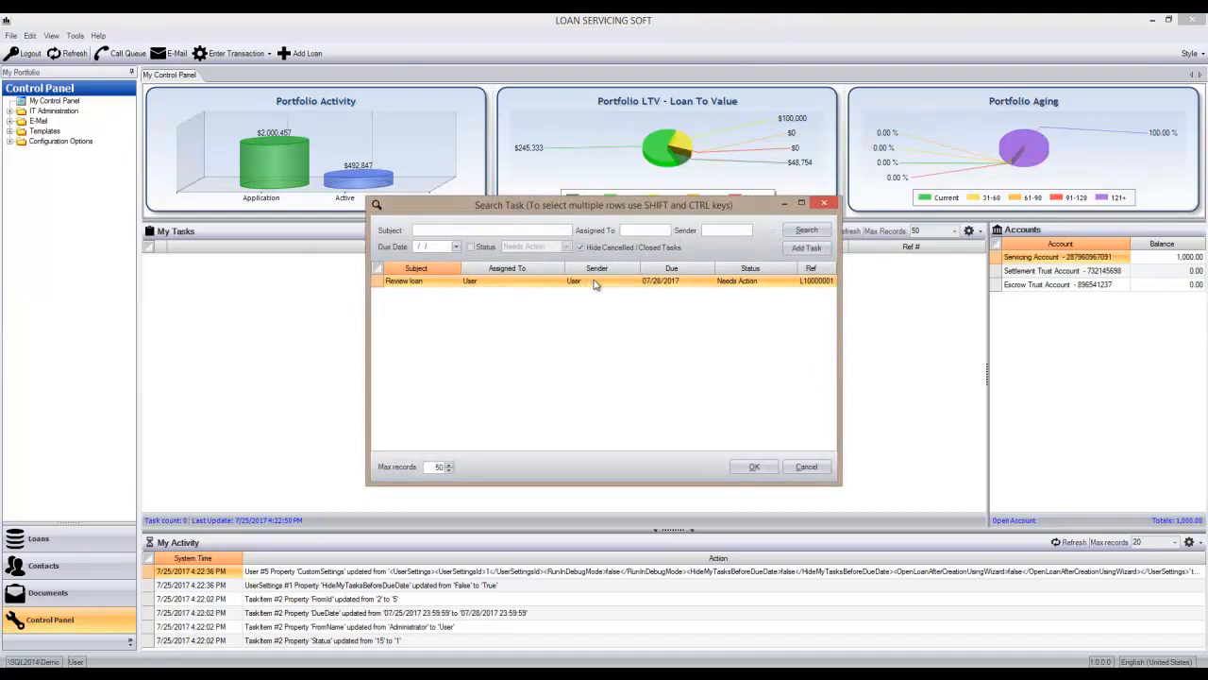
pyautogui.doubleClick(660, 288)
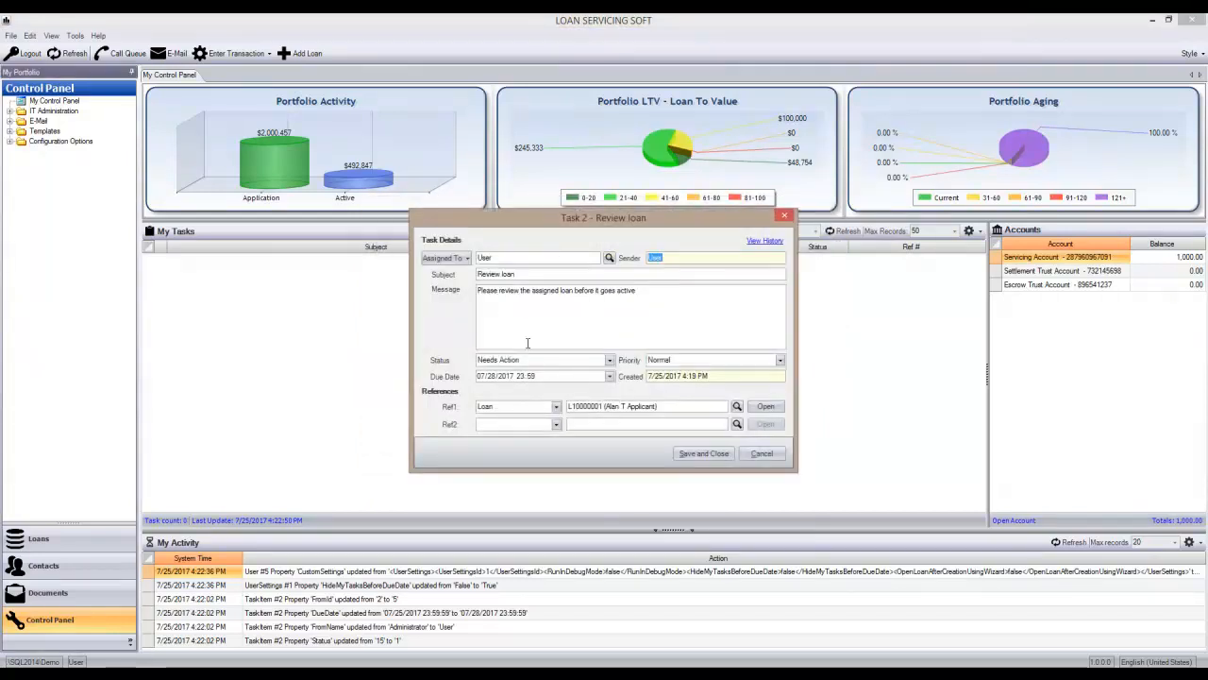
pyautogui.click(607, 376)
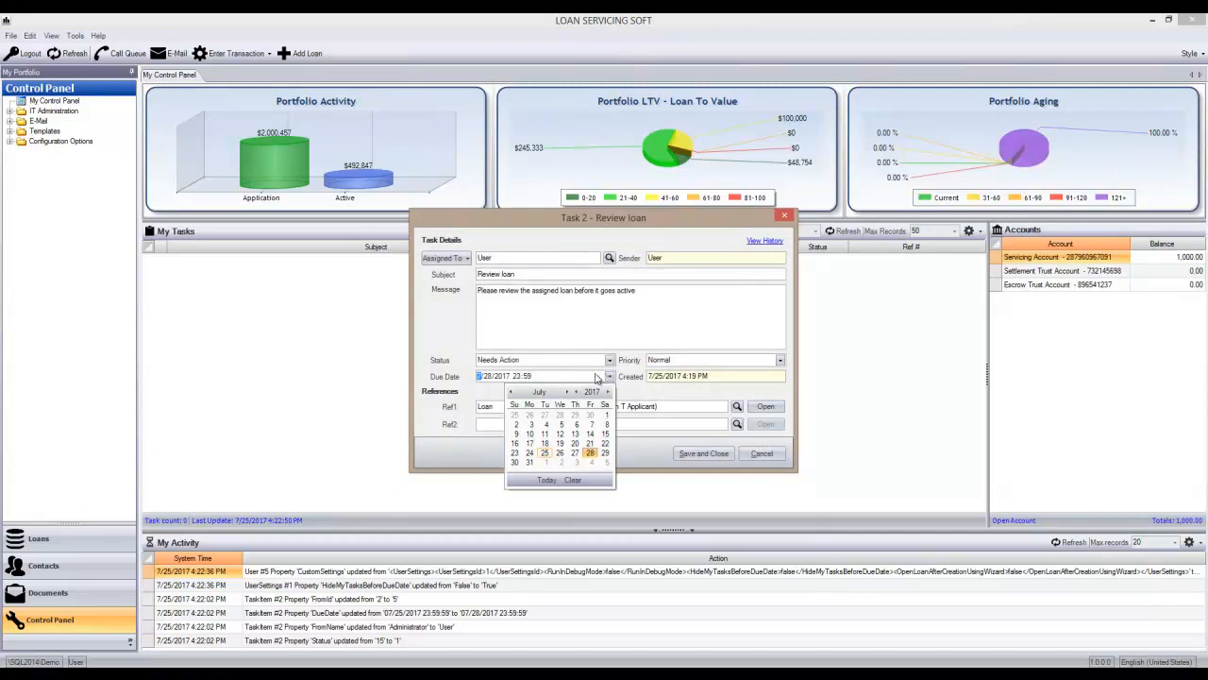
pyautogui.click(545, 452)
pyautogui.click(704, 453)
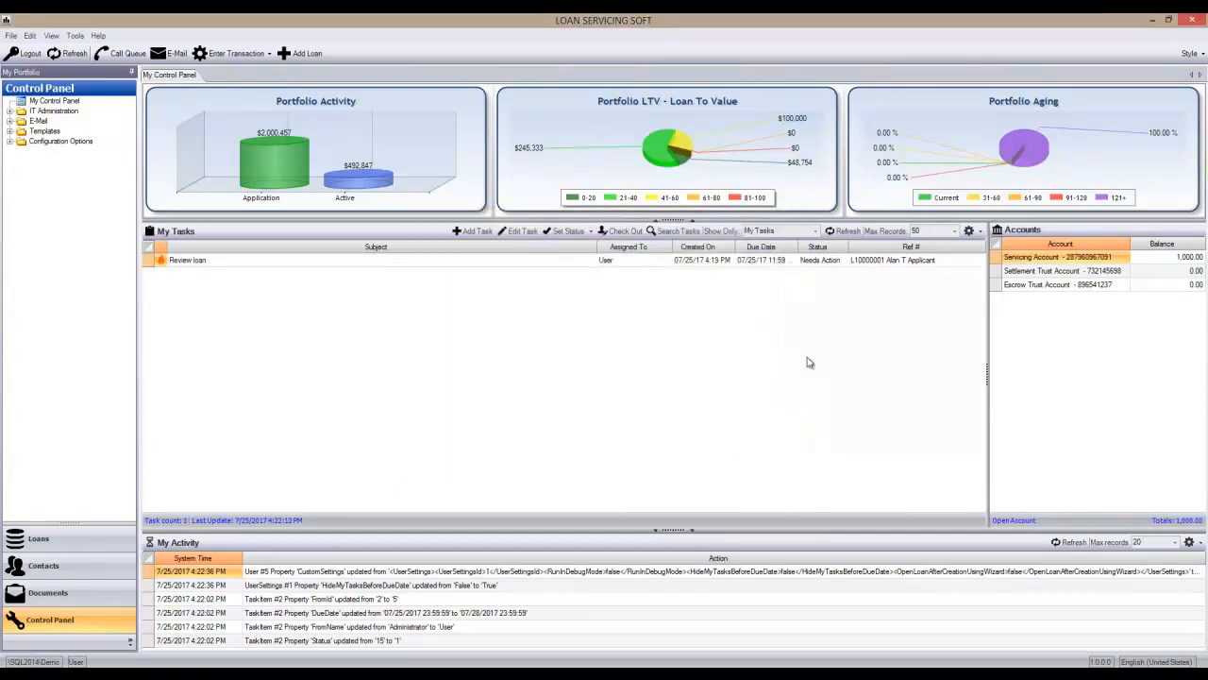
pyautogui.click(581, 263)
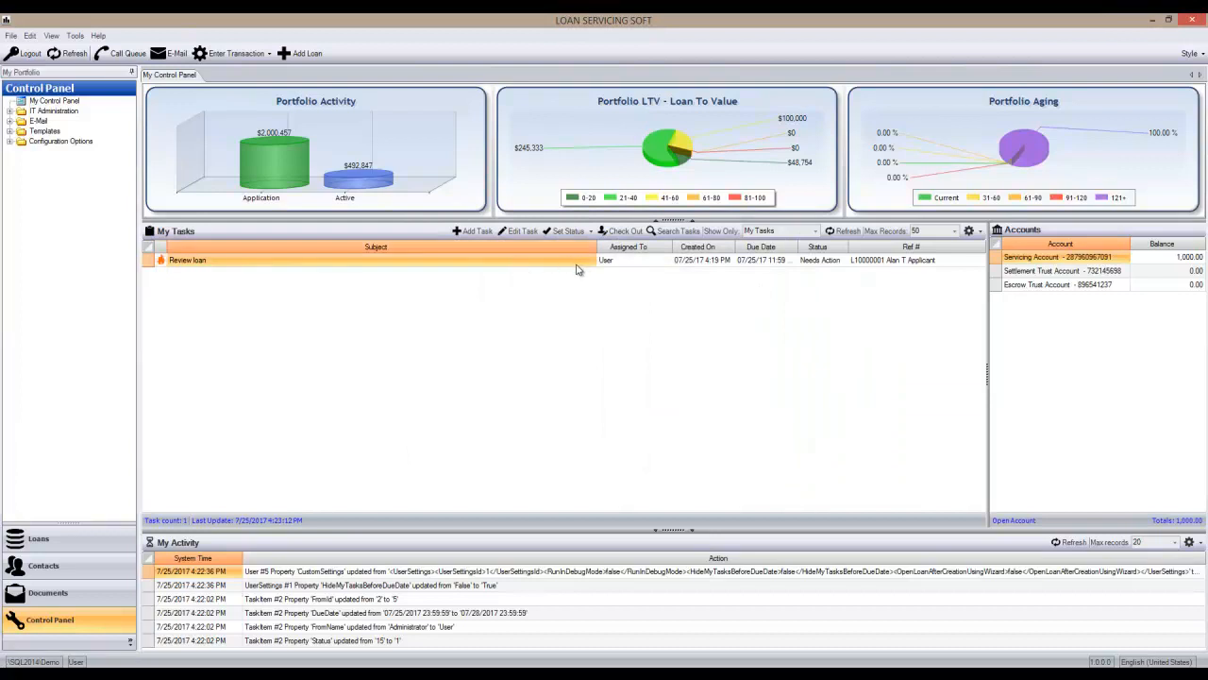
# Step: Disable "Do not show my future due tasks" in the personal options and save the settings
pyautogui.click(9, 111)
pyautogui.doubleClick(55, 122)
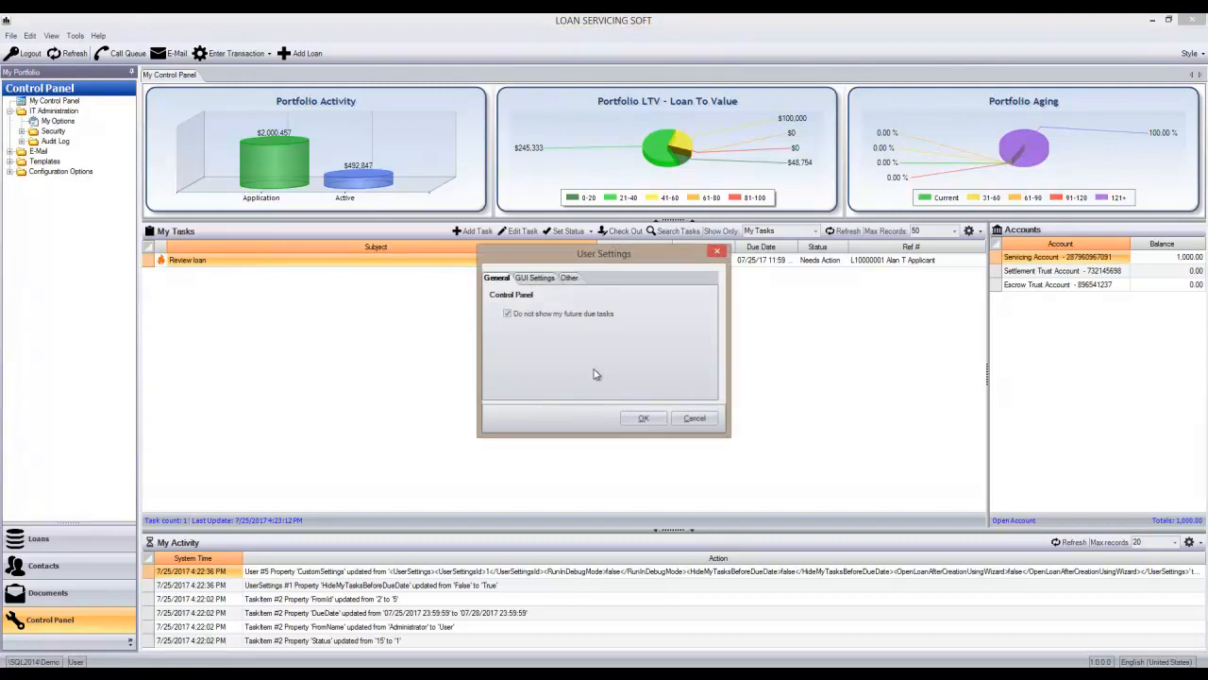
pyautogui.click(644, 417)
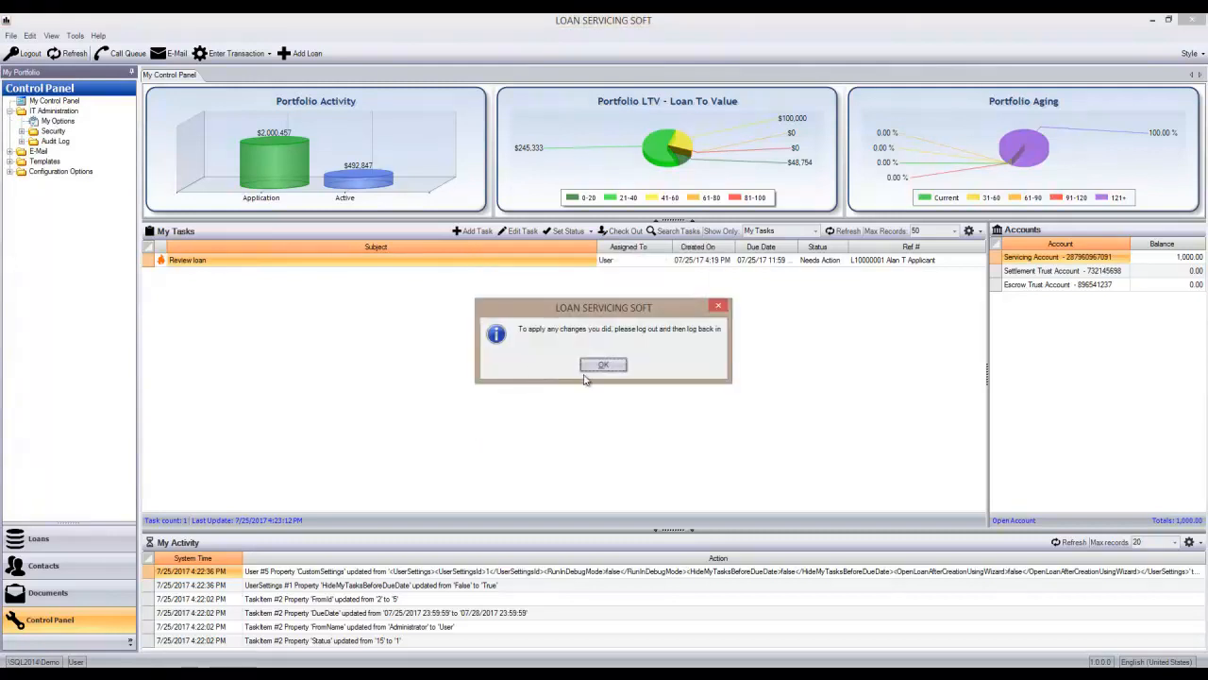
pyautogui.click(614, 368)
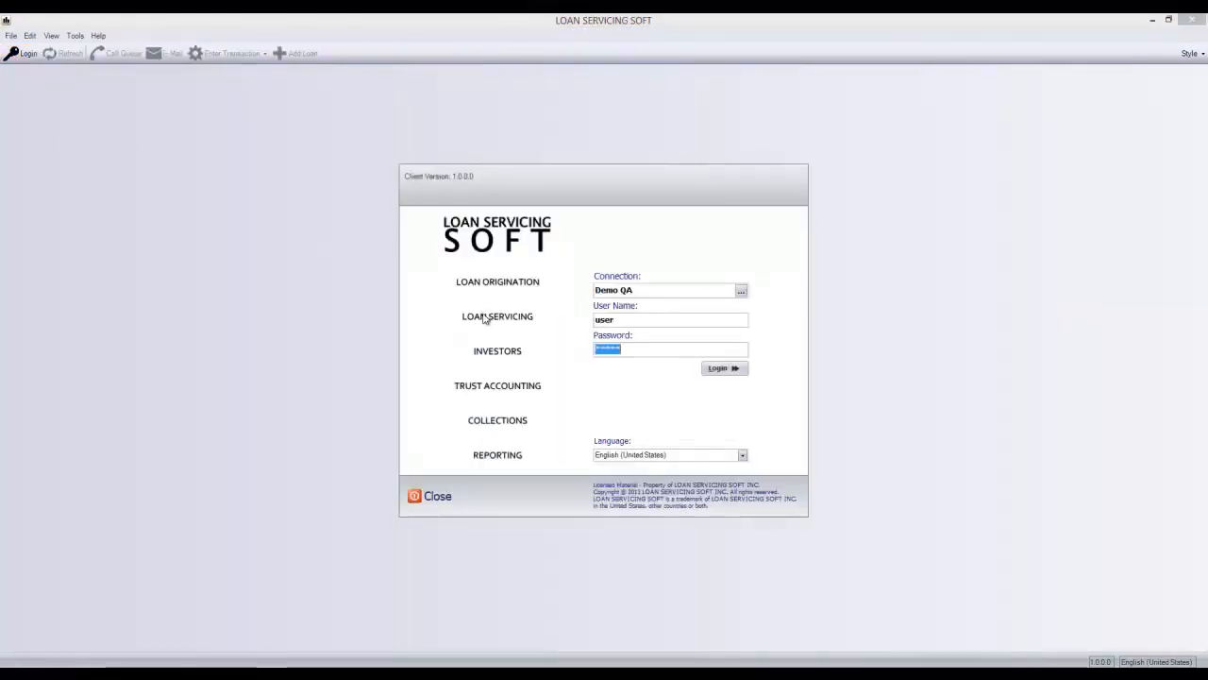
# Step: Log back in with the account password, return to the Control Panel, and select the Review loan task
pyautogui.write('*')
pyautogui.click(483, 316)
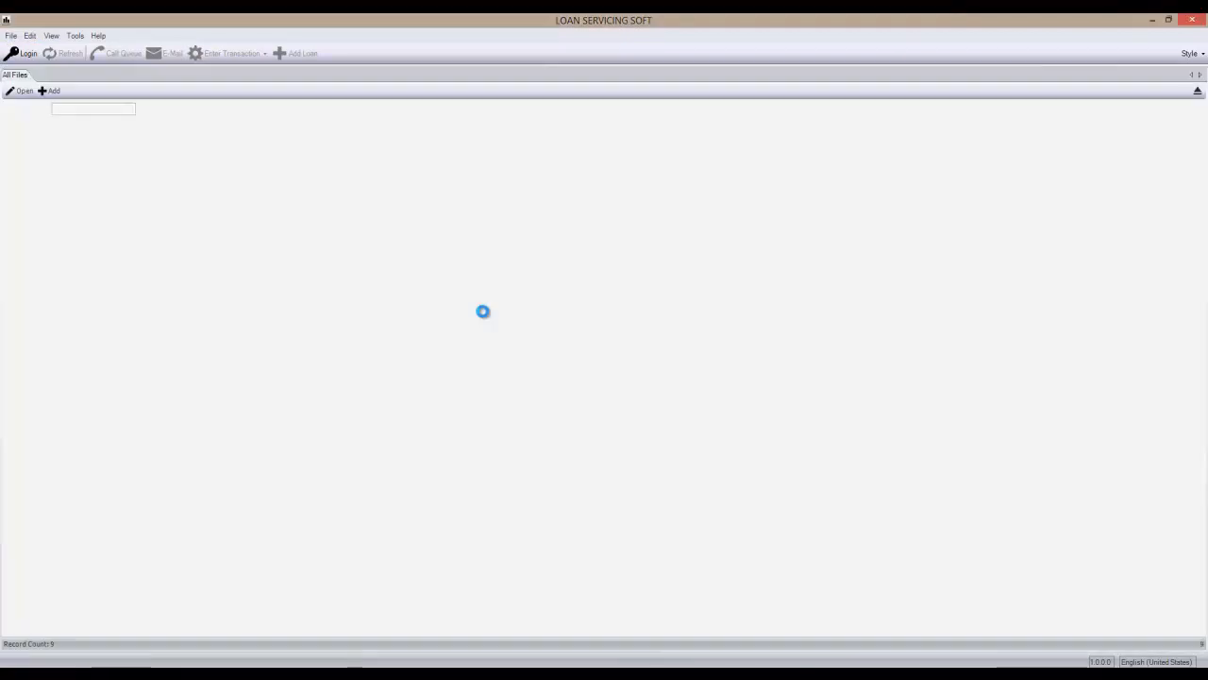
pyautogui.click(126, 613)
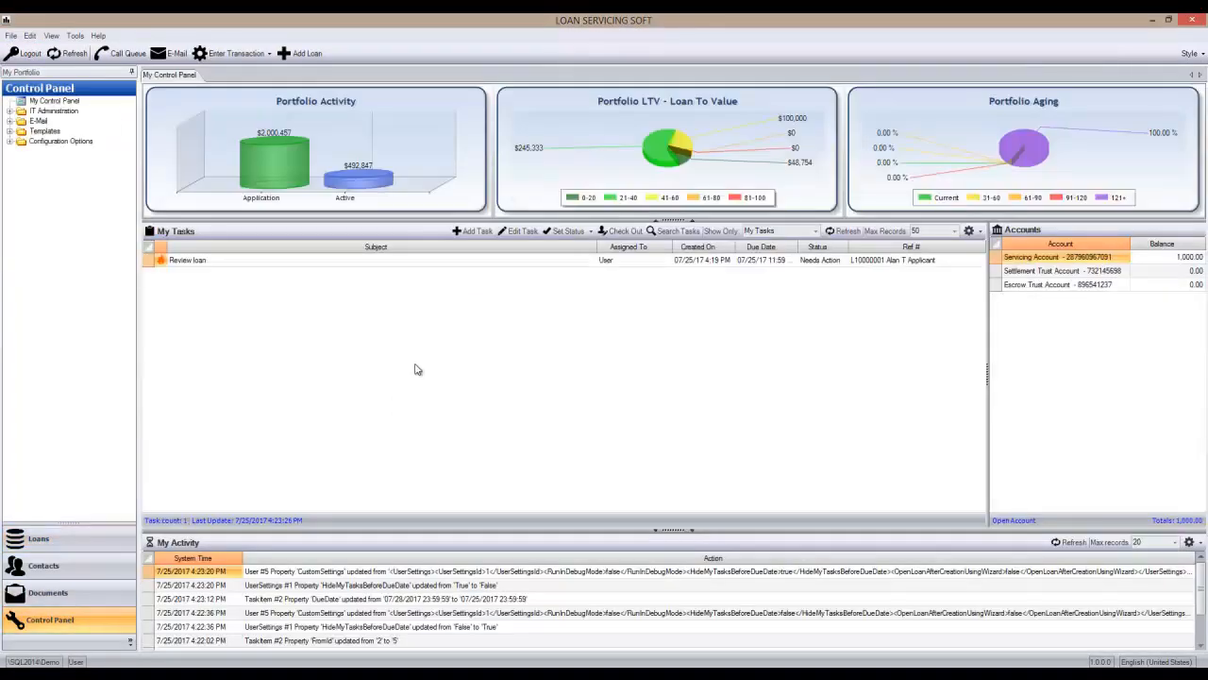
pyautogui.click(411, 265)
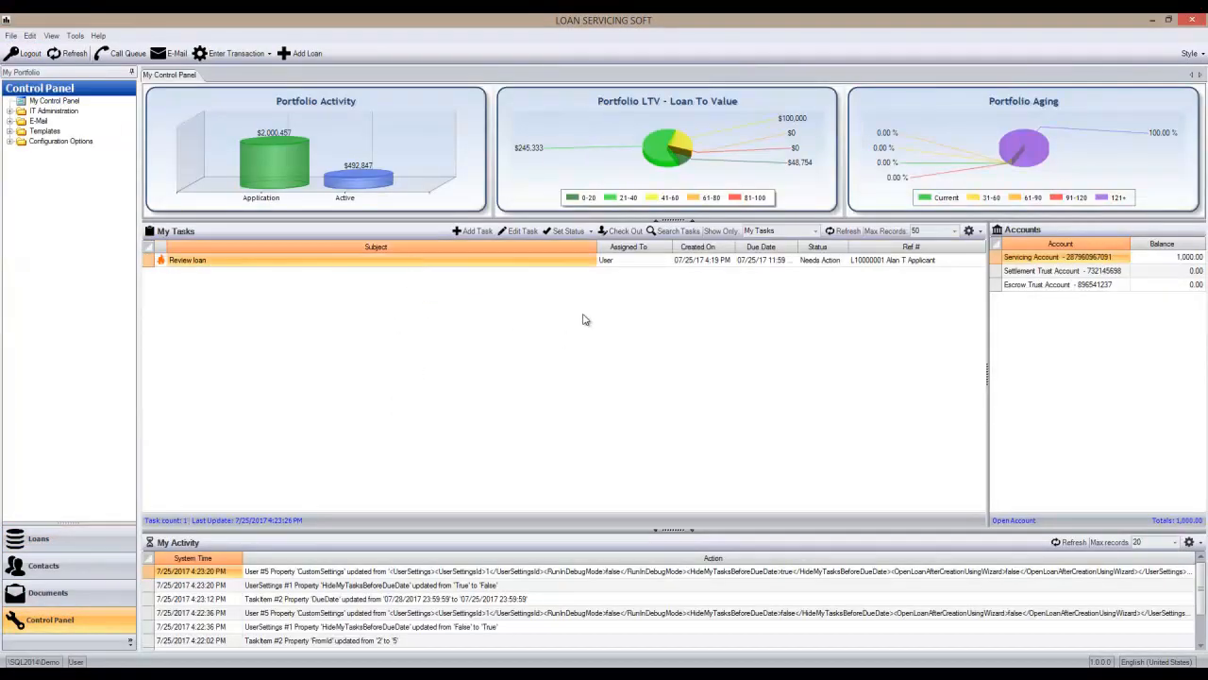